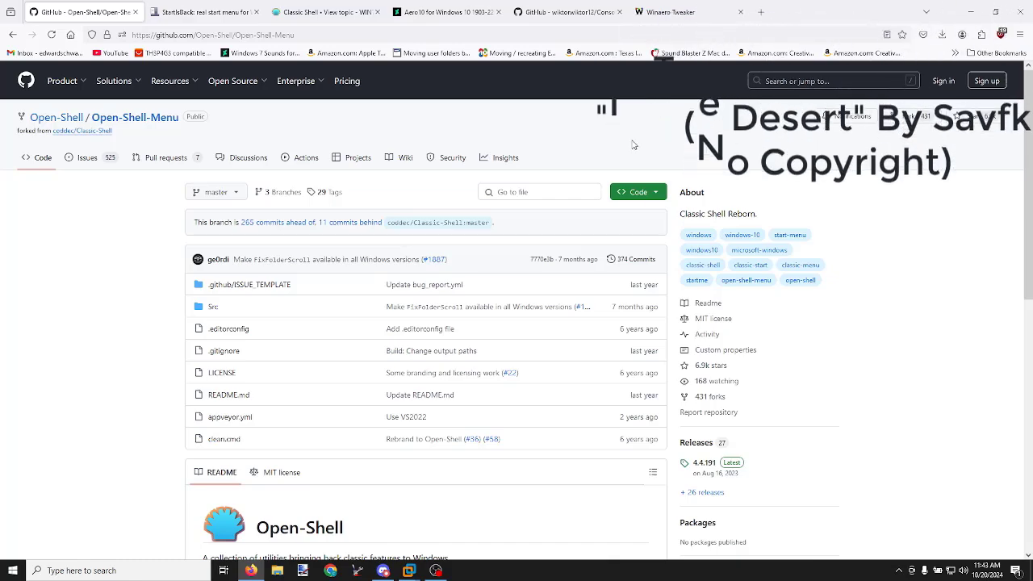
# - Review the Open-Shell GitHub page, the StartIsBack site and the WIN7LIKE attachments on the Classic Shell forum
pyautogui.scroll(-10, 630, 141)
pyautogui.scroll(8, 634, 162)
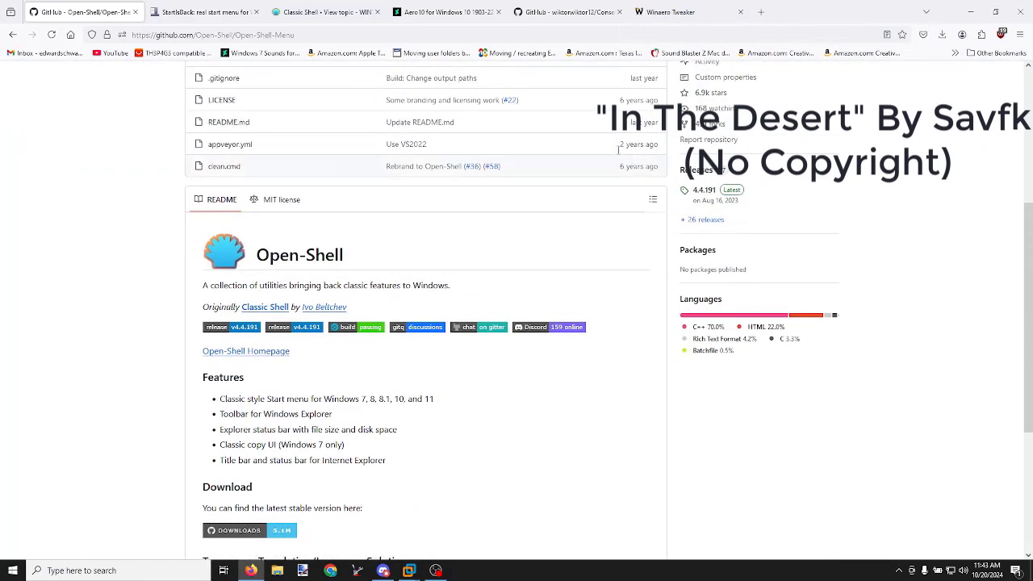
pyautogui.click(215, 10)
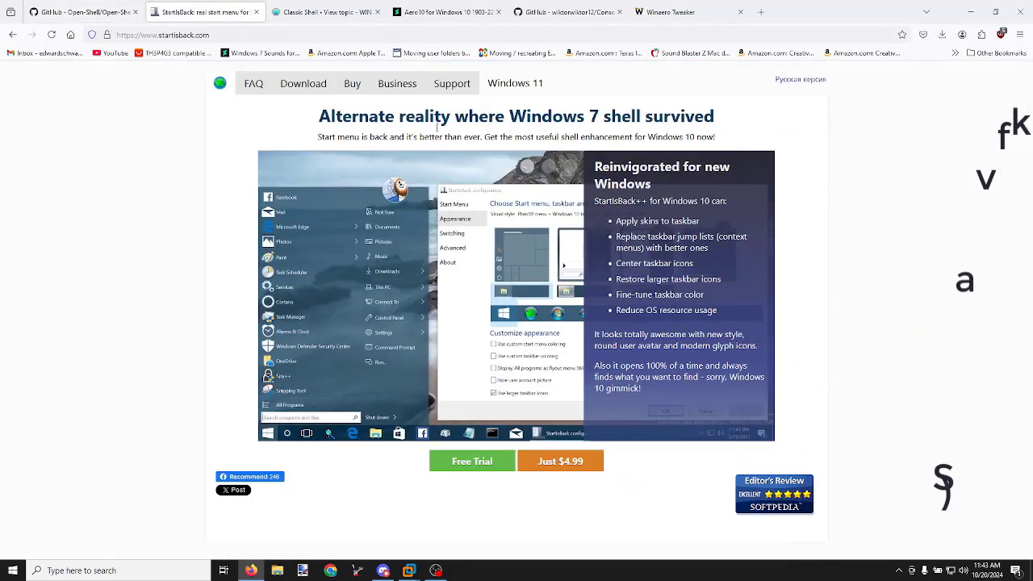
pyautogui.click(317, 13)
pyautogui.scroll(3, 383, 95)
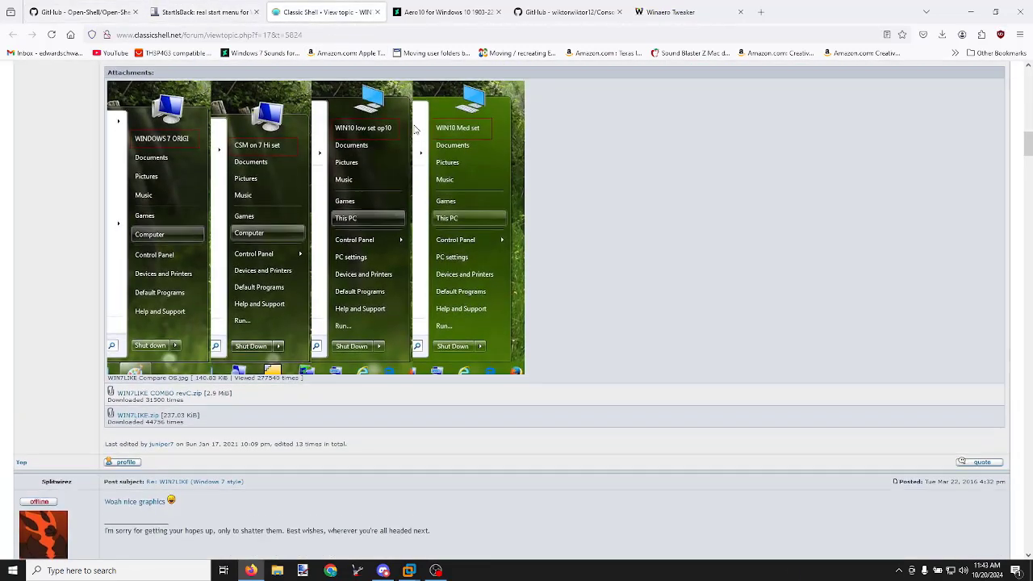
pyautogui.scroll(-3, 387, 127)
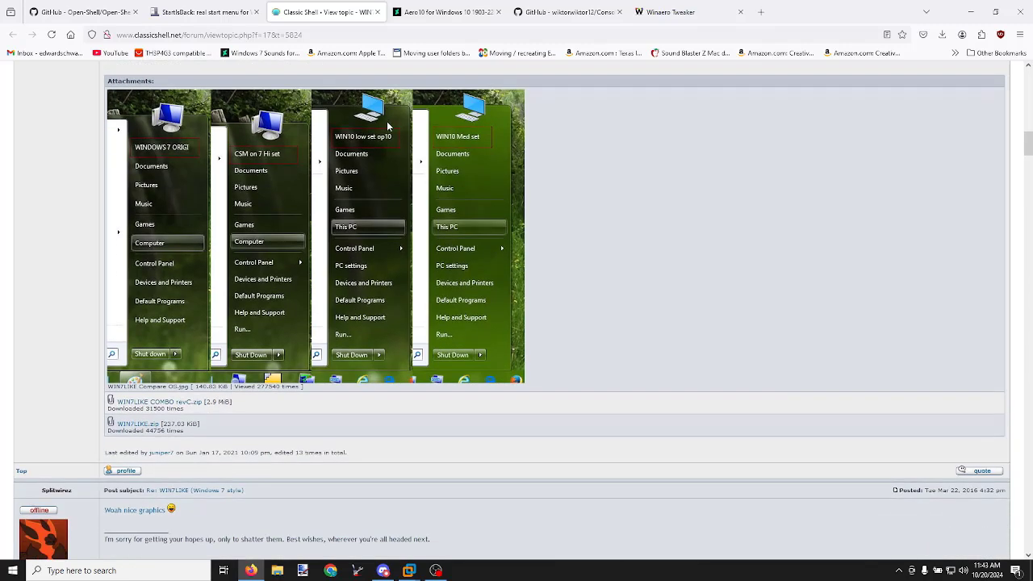
pyautogui.scroll(2, 369, 125)
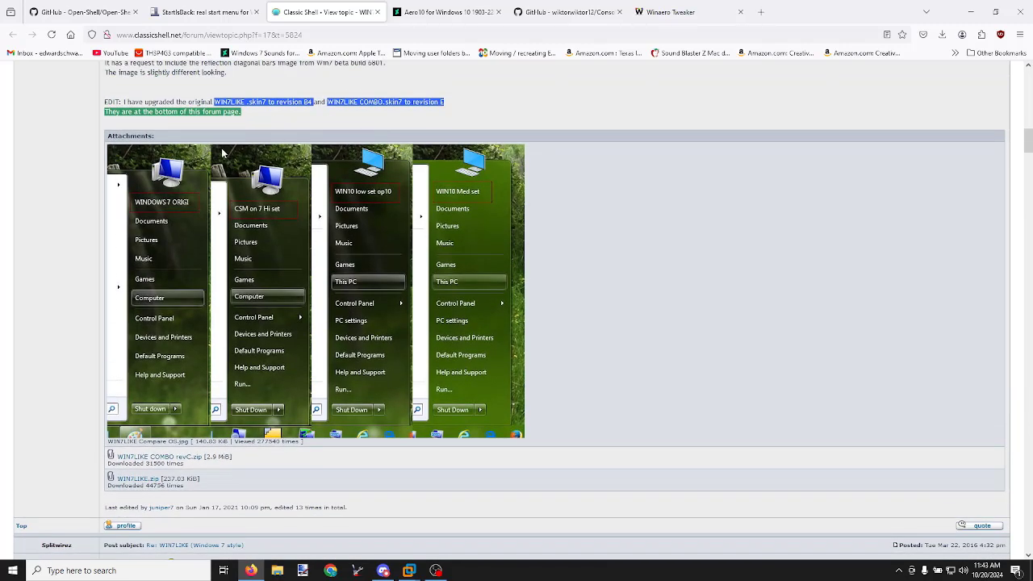
pyautogui.scroll(-3, 235, 154)
pyautogui.scroll(2, 253, 155)
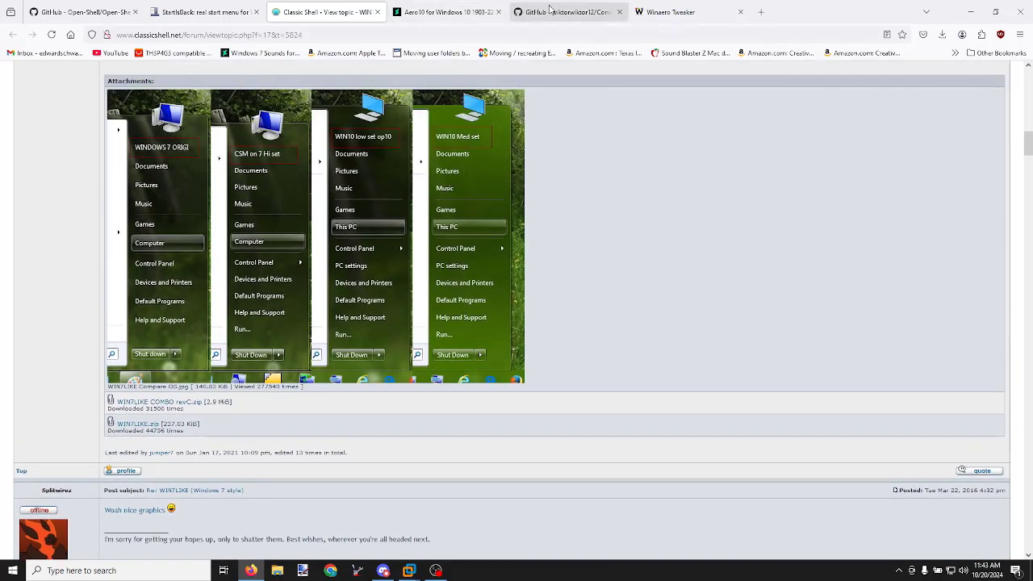
# - Review the Aero10 theme page, the ConsoleLogonHook installation notes and the Winaero Tweaker download section, and return to the Open-Shell page
pyautogui.click(484, 13)
pyautogui.scroll(-3, 707, 185)
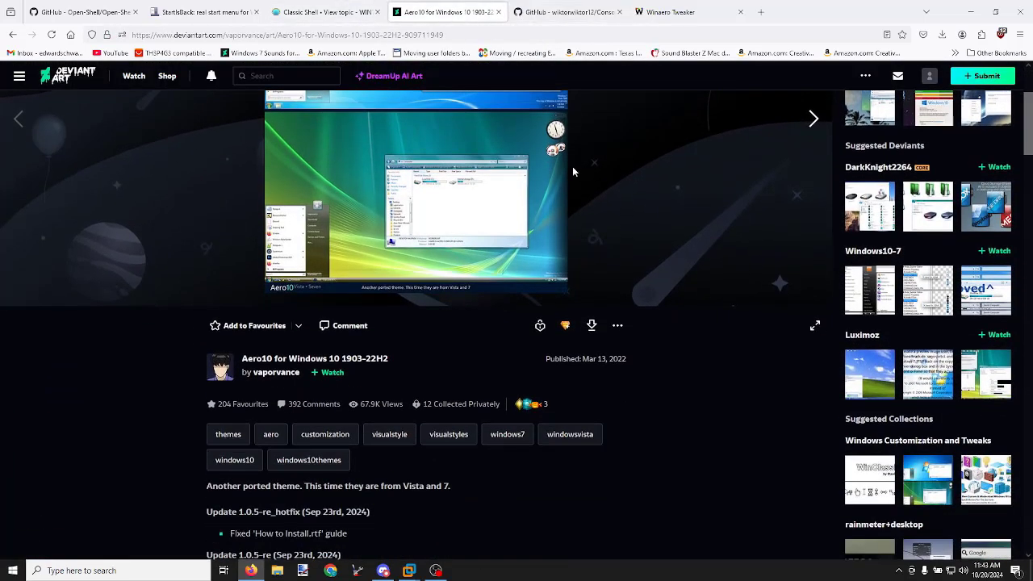
pyautogui.click(587, 18)
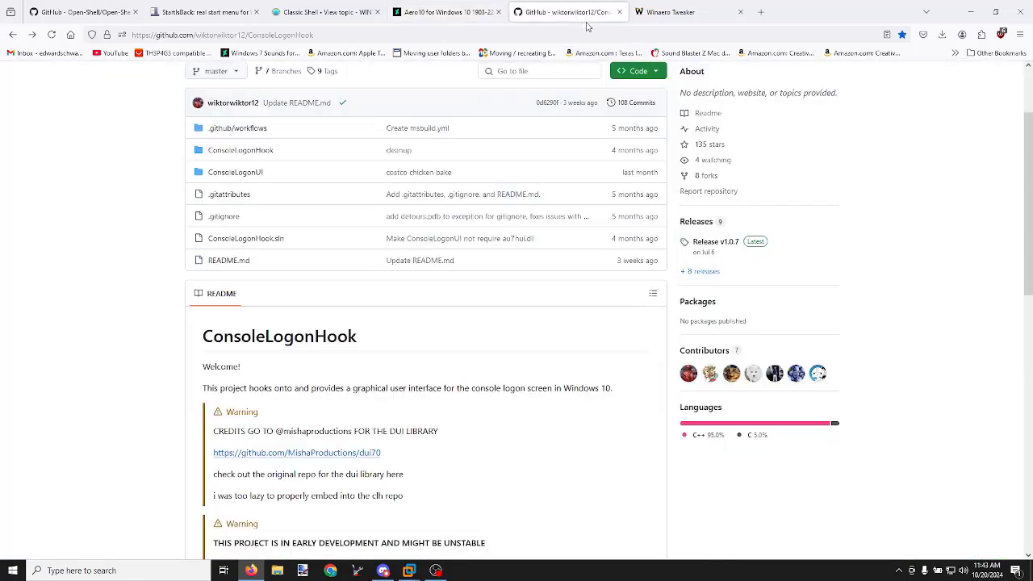
pyautogui.scroll(-3, 449, 189)
pyautogui.scroll(-8, 449, 212)
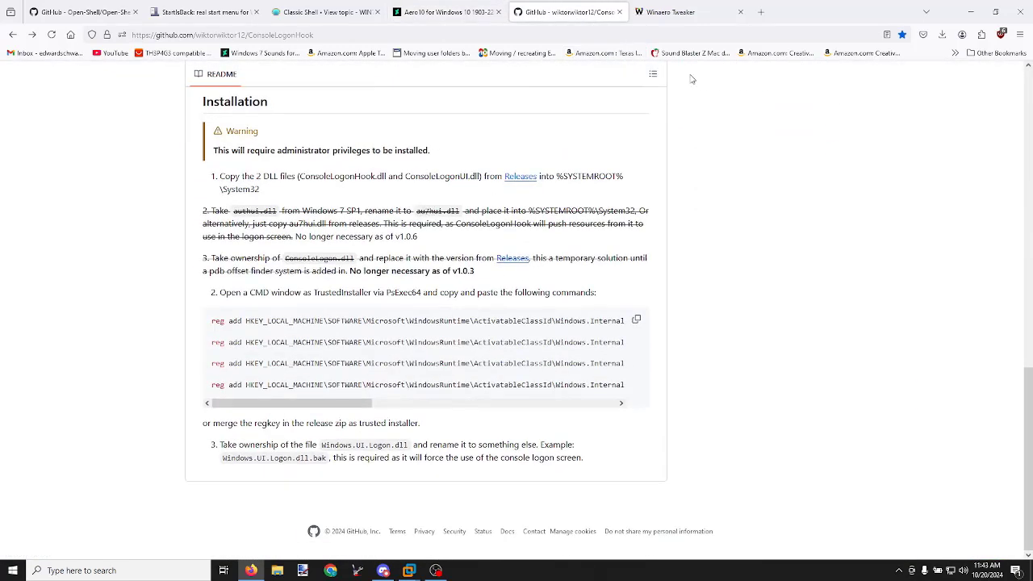
pyautogui.click(671, 18)
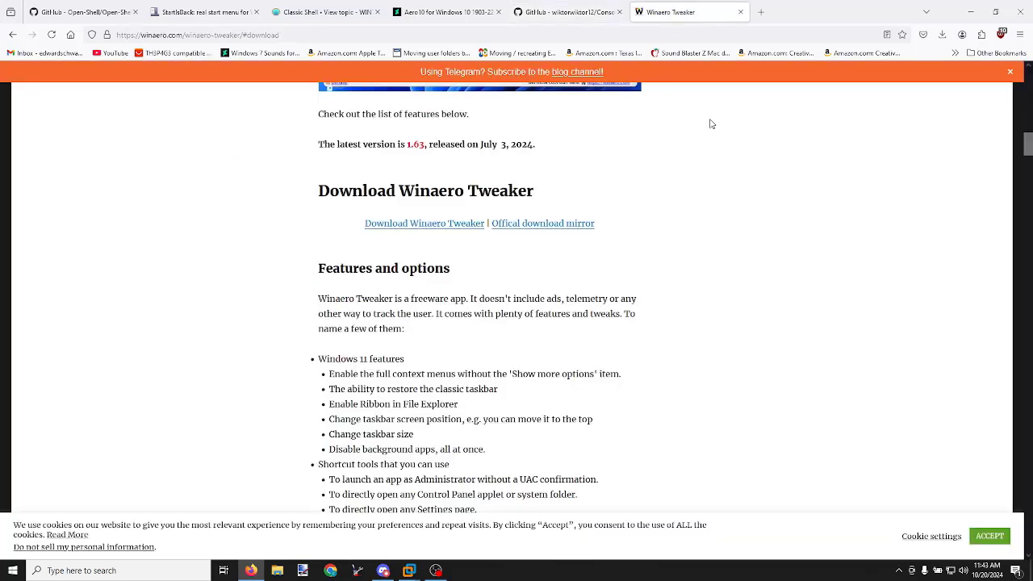
pyautogui.doubleClick(410, 190)
pyautogui.moveTo(410, 190); pyautogui.dragTo(543, 191)
pyautogui.click(496, 153)
pyautogui.click(78, 13)
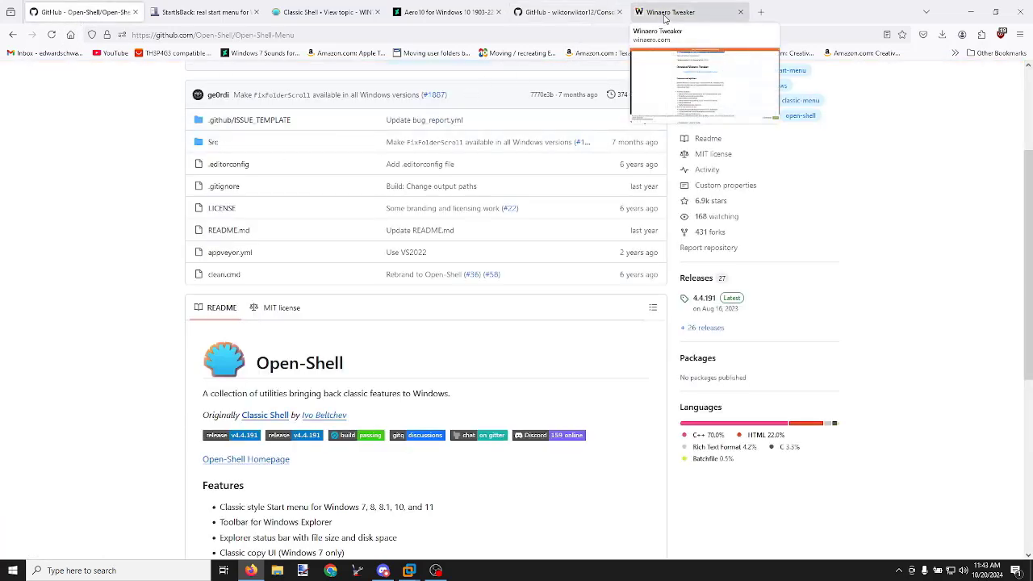
# - Switch to the Windows 10 virtual machine and open the C:\Windows\Resources\Themes folder
pyautogui.click(971, 11)
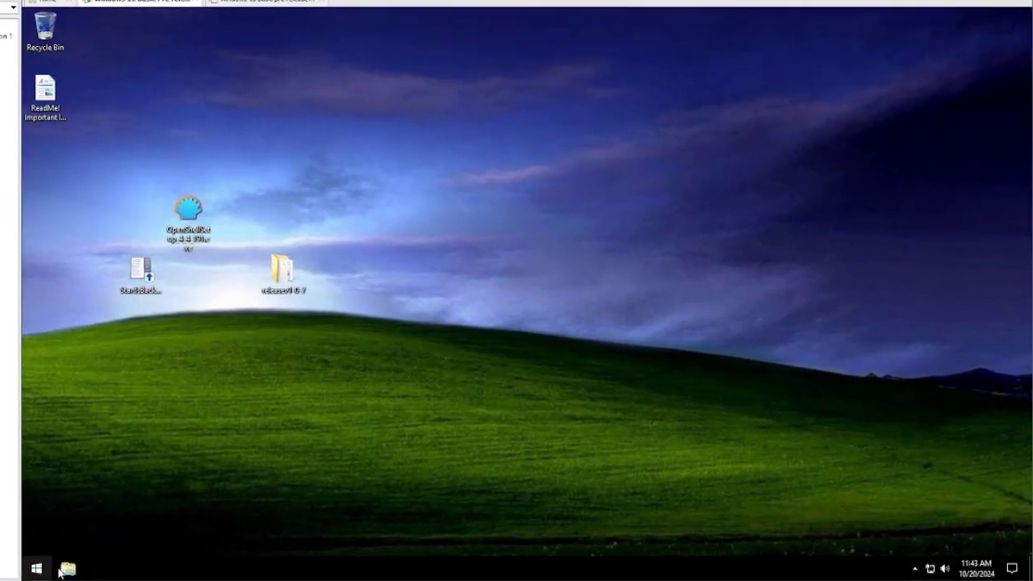
pyautogui.click(68, 569)
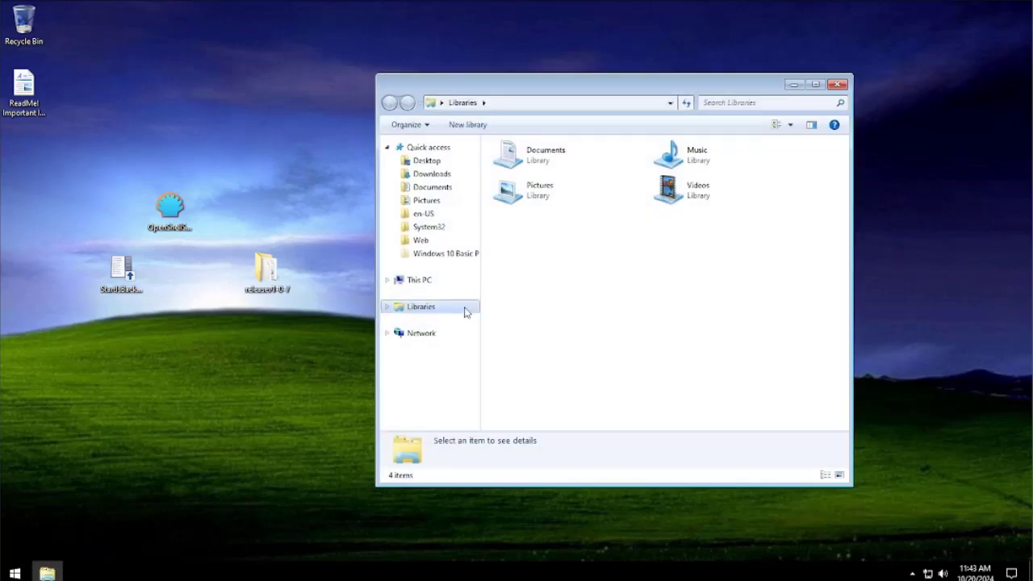
pyautogui.click(443, 283)
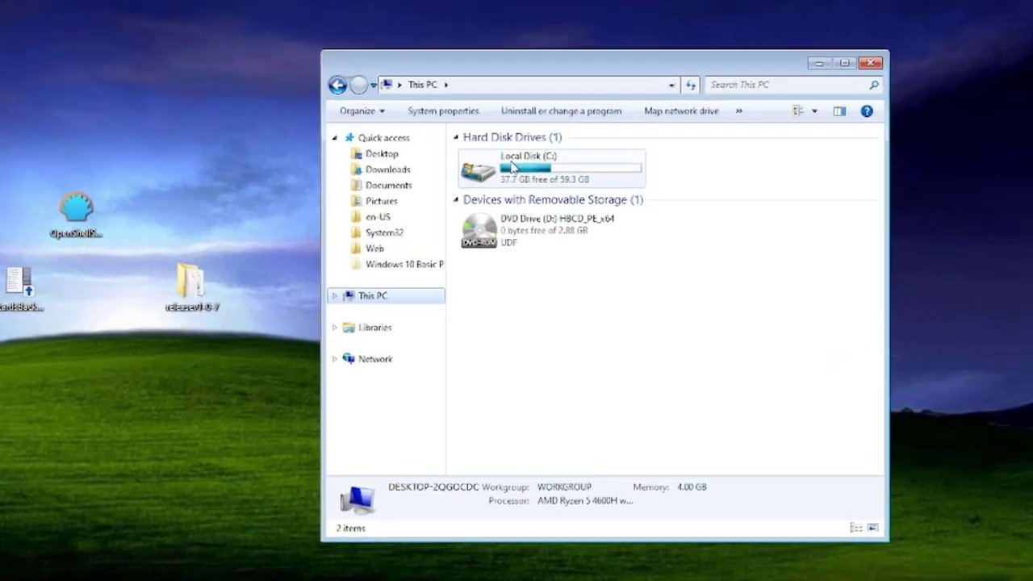
pyautogui.doubleClick(512, 166)
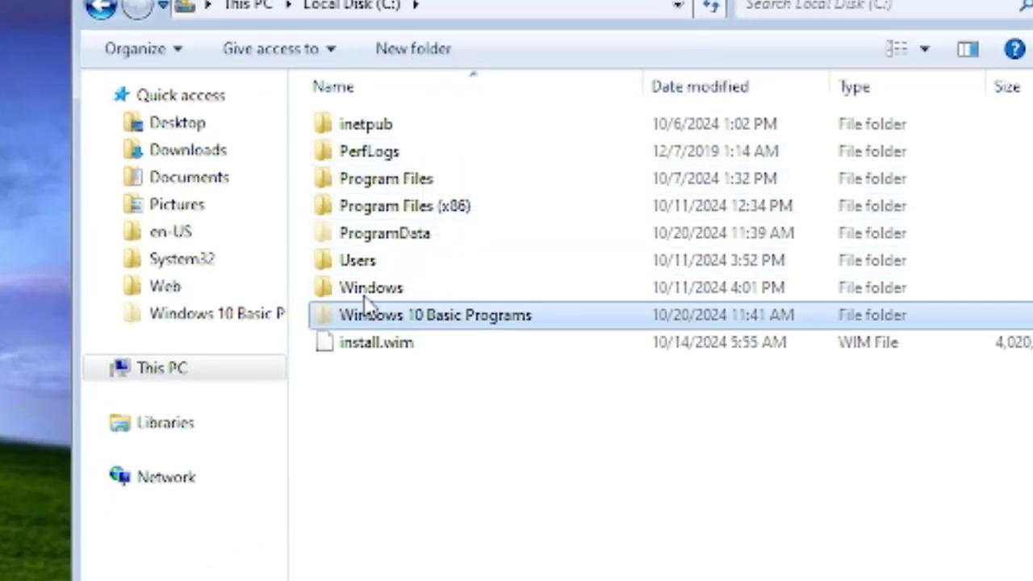
pyautogui.doubleClick(493, 261)
pyautogui.scroll(-14, 410, 300)
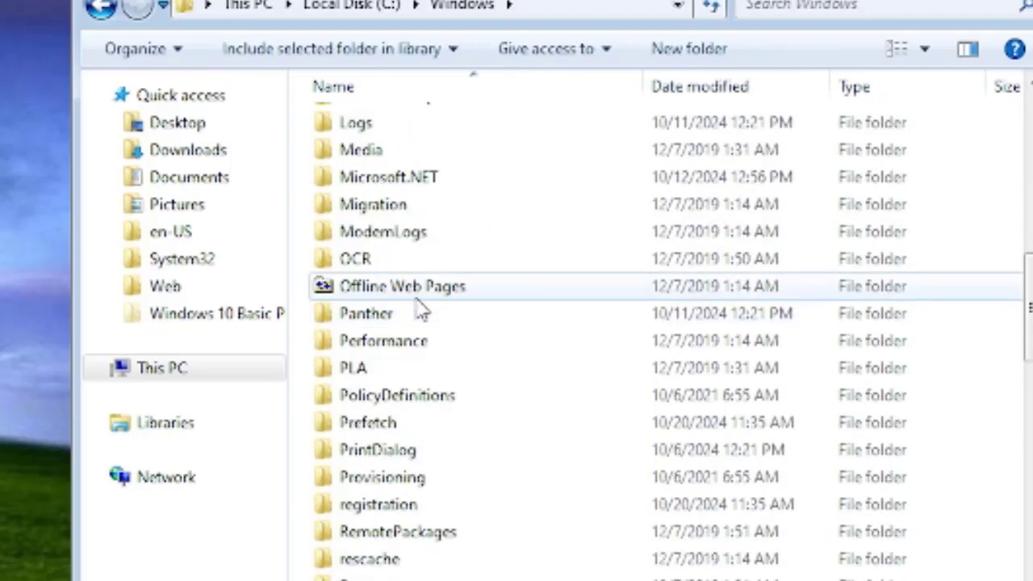
pyautogui.doubleClick(393, 259)
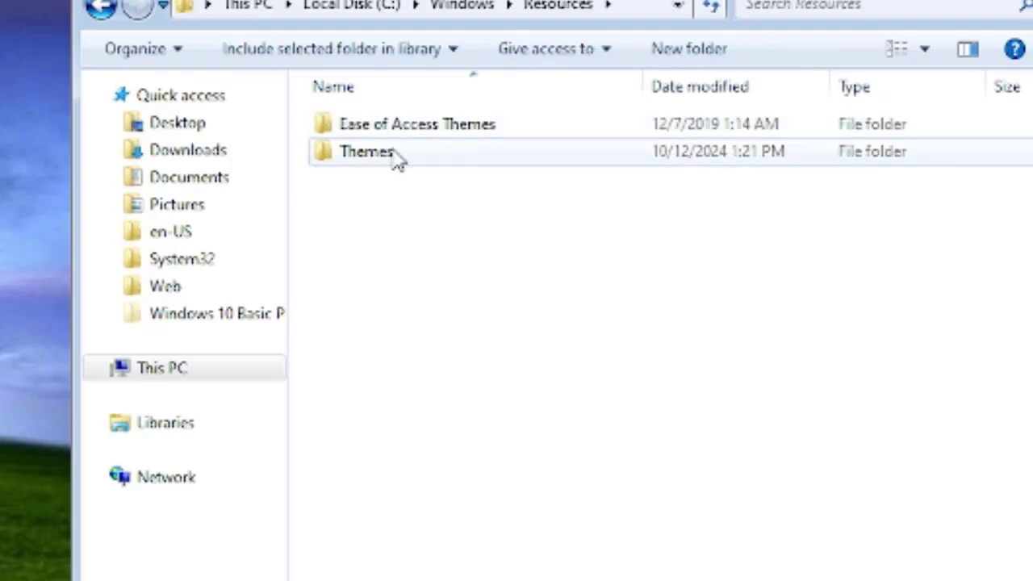
pyautogui.doubleClick(395, 153)
# - Examine the Aero10 folder and the Aero10 Seven (Basic).theme file in Themes, and minimize the folder window
pyautogui.click(391, 160)
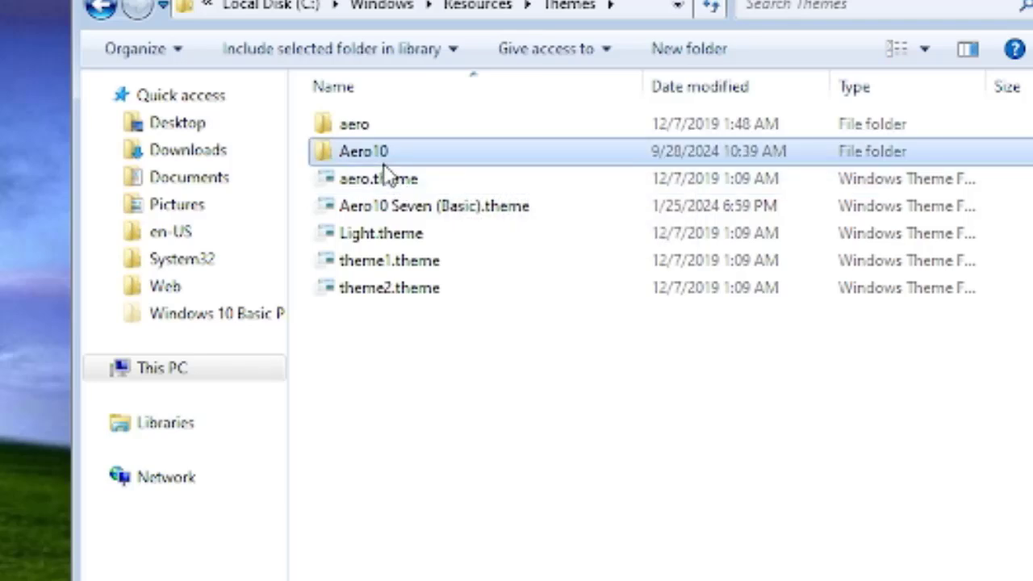
pyautogui.click(396, 183)
pyautogui.click(388, 208)
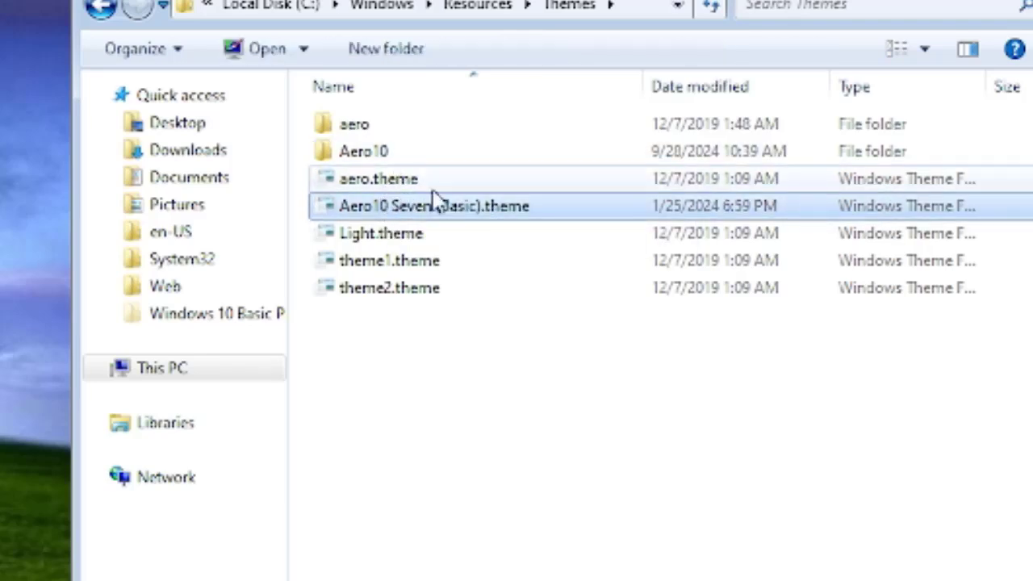
pyautogui.click(379, 184)
pyautogui.click(380, 155)
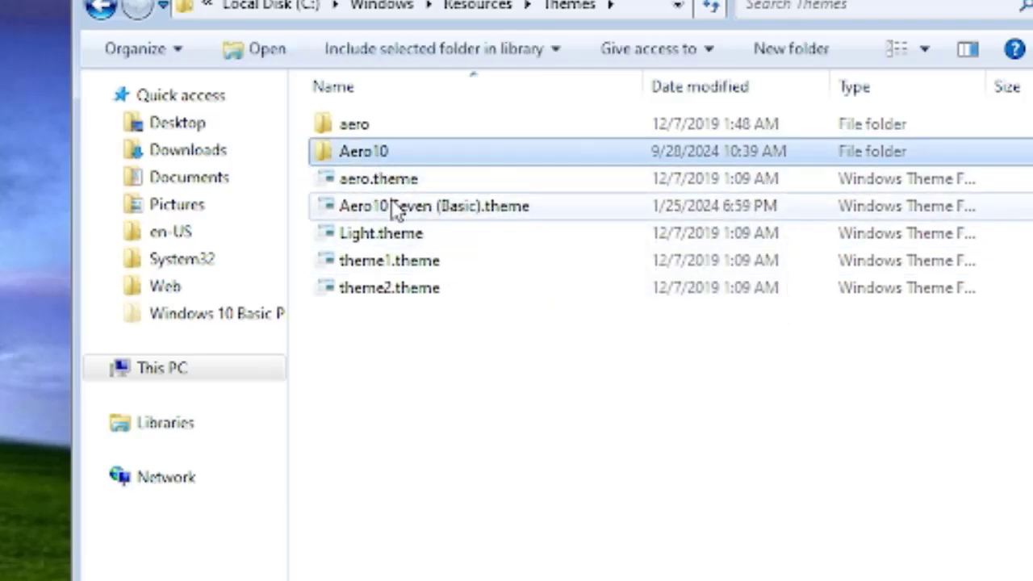
pyautogui.click(355, 206)
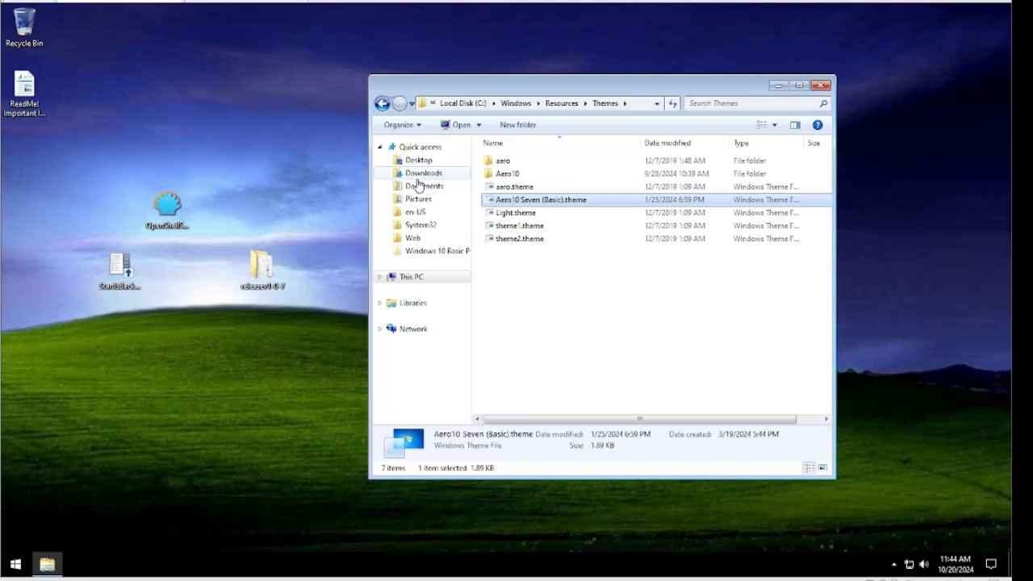
pyautogui.moveTo(765, 94); pyautogui.dragTo(721, 100)
pyautogui.click(796, 93)
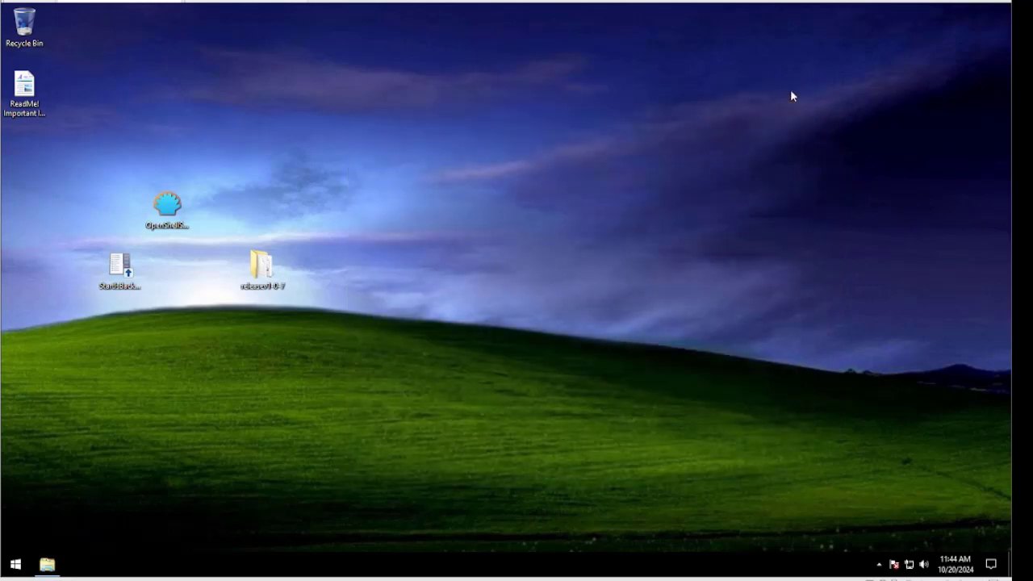
# - Launch the StartIsBack++ installer from the desktop and choose to install it for everyone
pyautogui.click(121, 267)
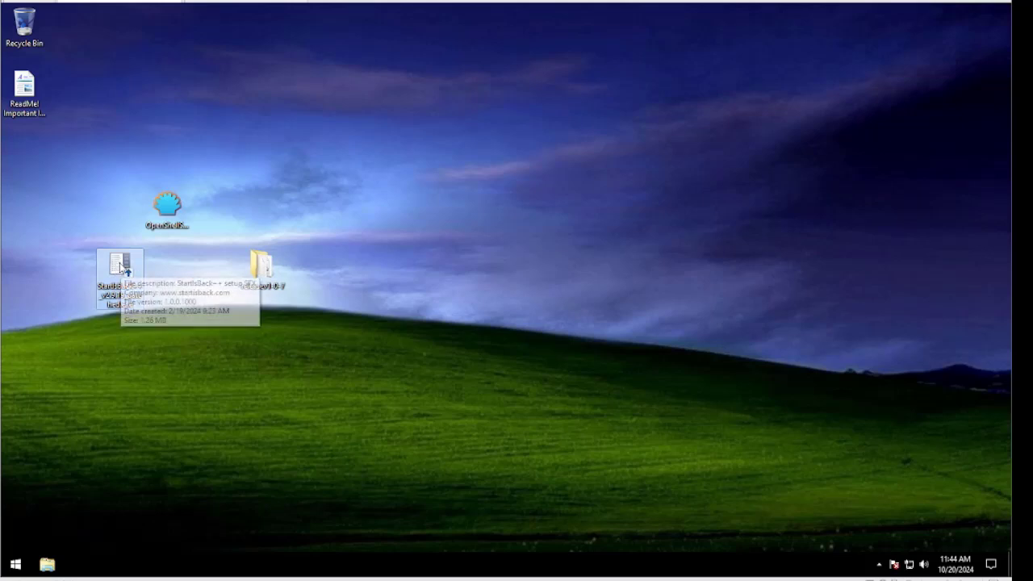
pyautogui.rightClick(125, 271)
pyautogui.click(166, 293)
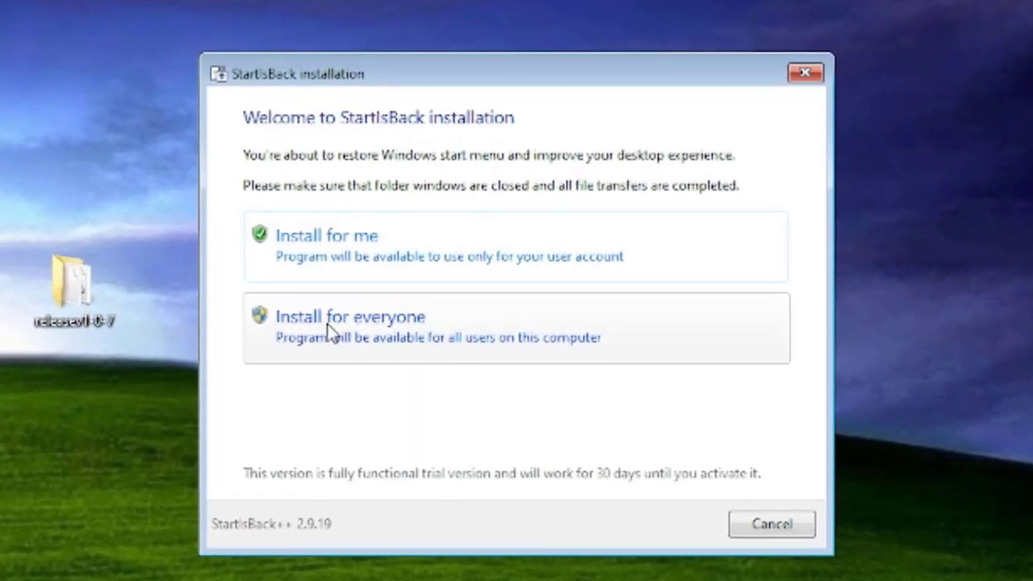
pyautogui.click(332, 329)
# - While browsing for the install path, create a folder named Startisback++ inside C:\Windows 10 Basic Programs
pyautogui.click(731, 440)
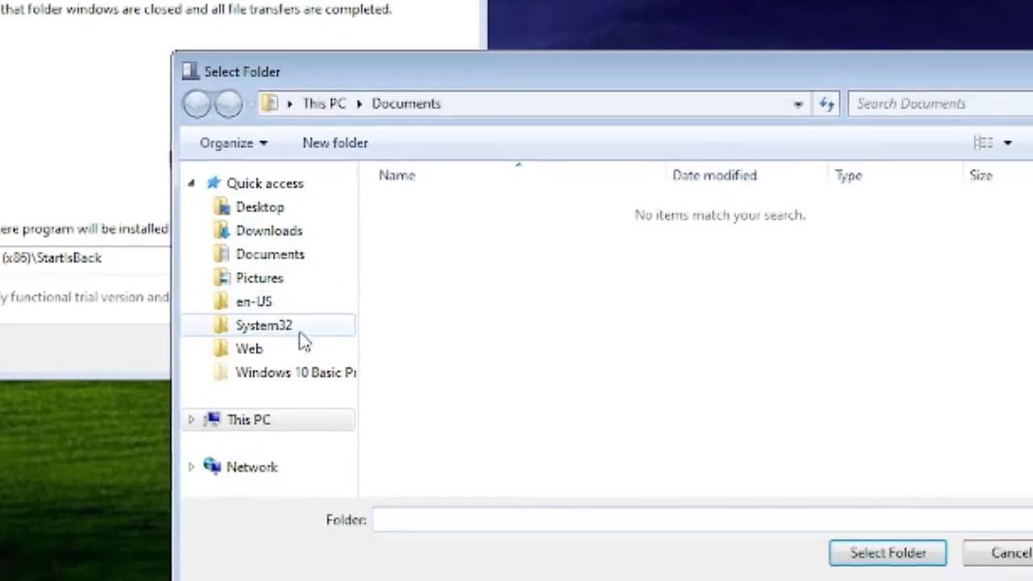
pyautogui.click(520, 565)
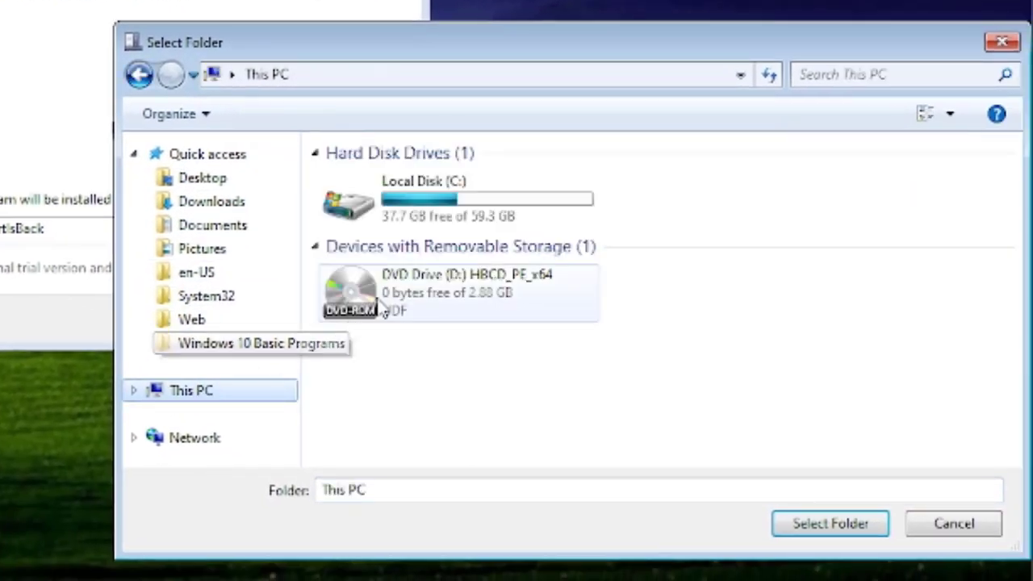
pyautogui.doubleClick(411, 219)
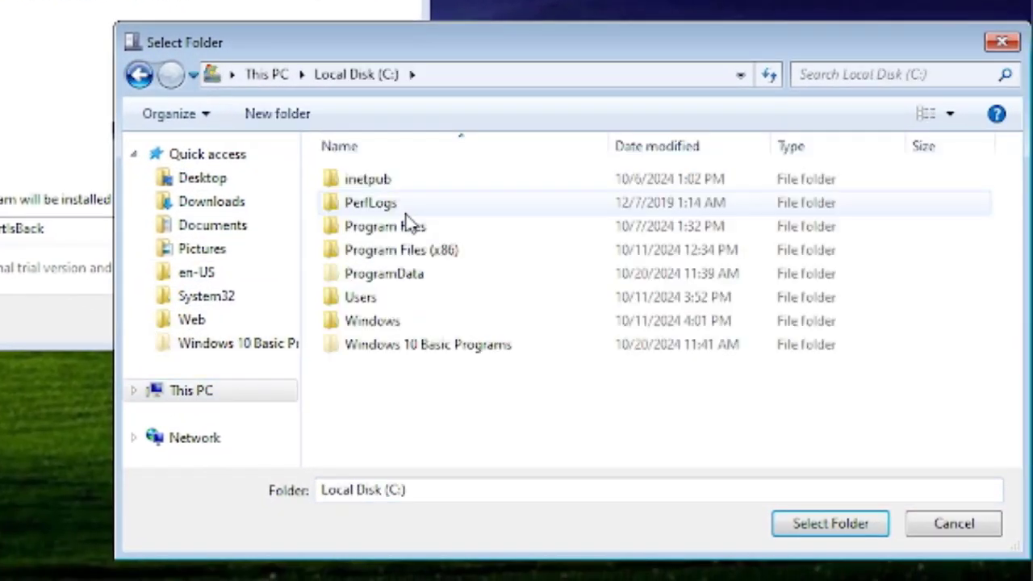
pyautogui.doubleClick(376, 344)
pyautogui.rightClick(363, 355)
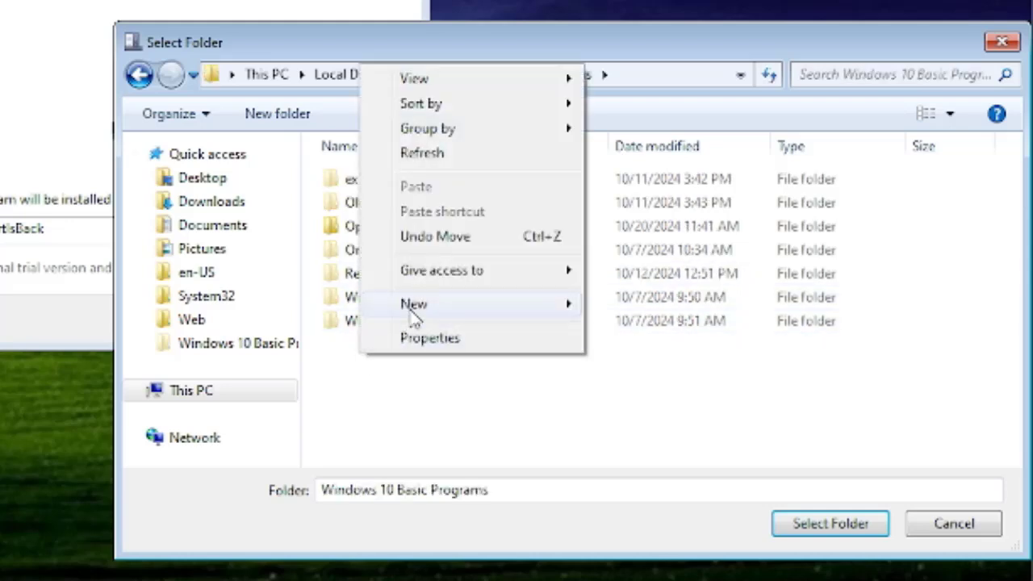
pyautogui.moveTo(434, 307)
pyautogui.click(622, 313)
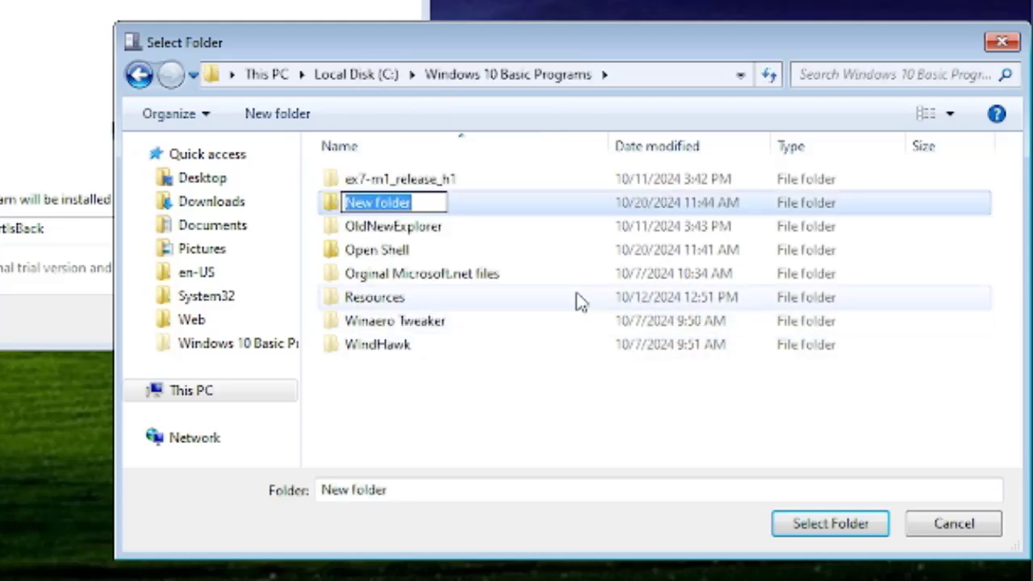
pyautogui.write('Startisback++')
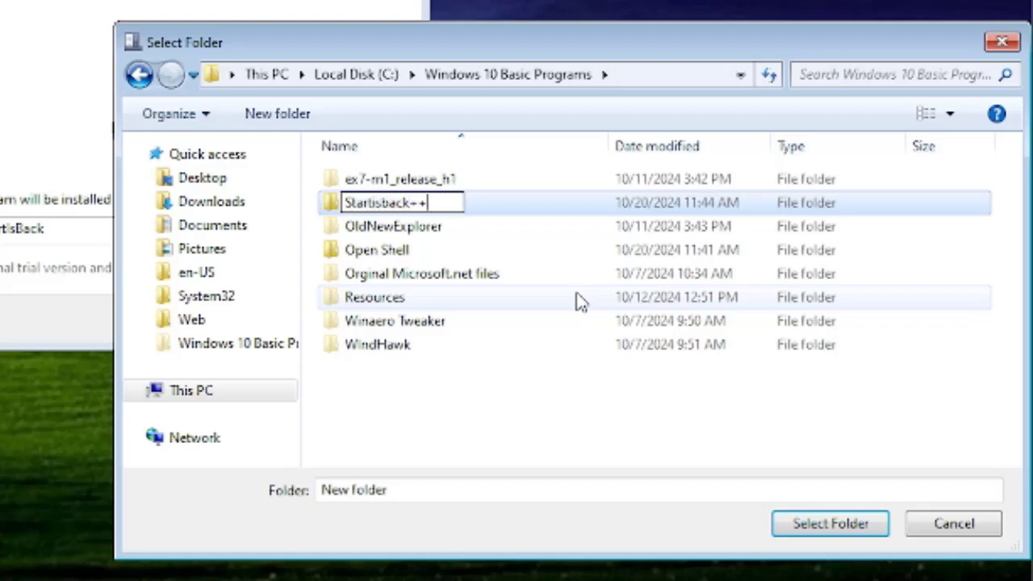
pyautogui.press('Return')
# - Choose the Startisback++ folder as the install location and install StartIsBack
pyautogui.doubleClick(578, 298)
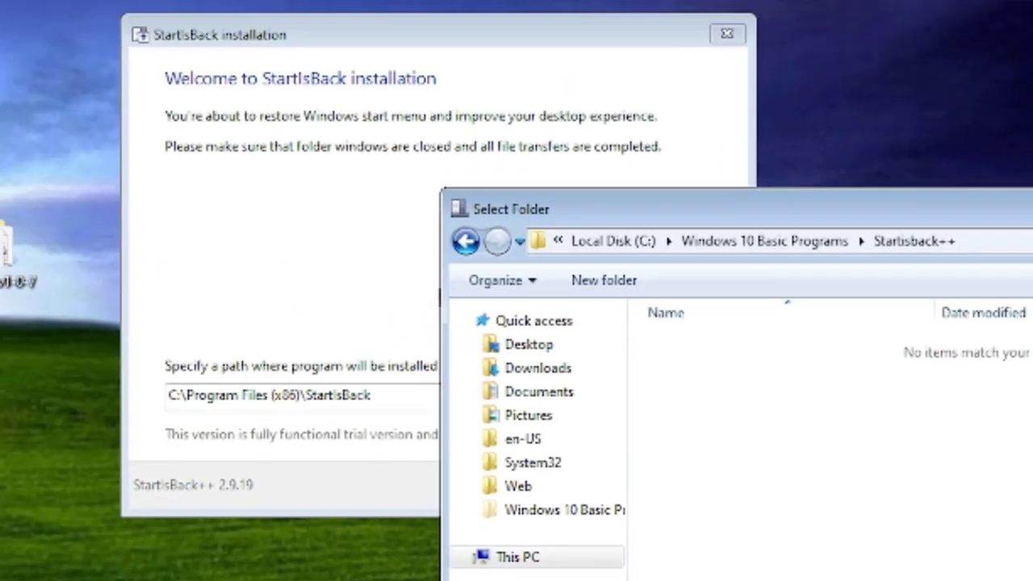
pyautogui.click(831, 523)
pyautogui.click(676, 541)
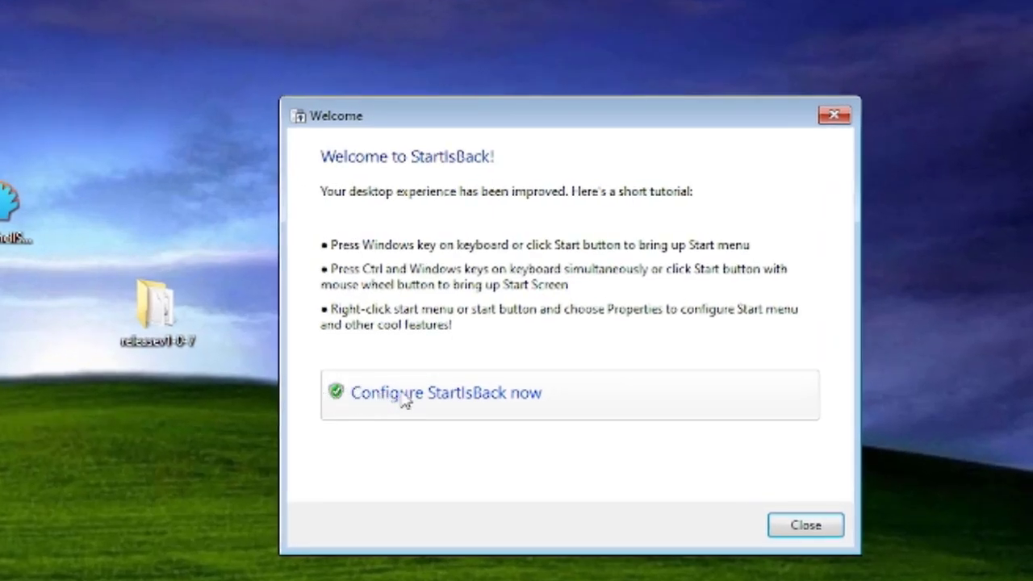
# - Open the StartIsBack configuration and apply the aero10_seven_basic visual style with the Windows 7 Start button
pyautogui.click(539, 408)
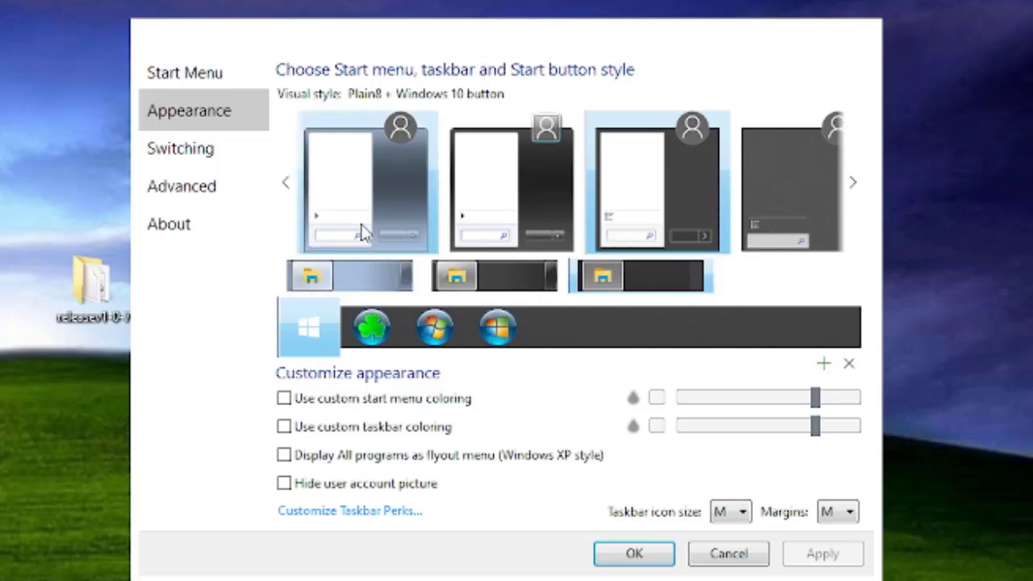
pyautogui.click(353, 223)
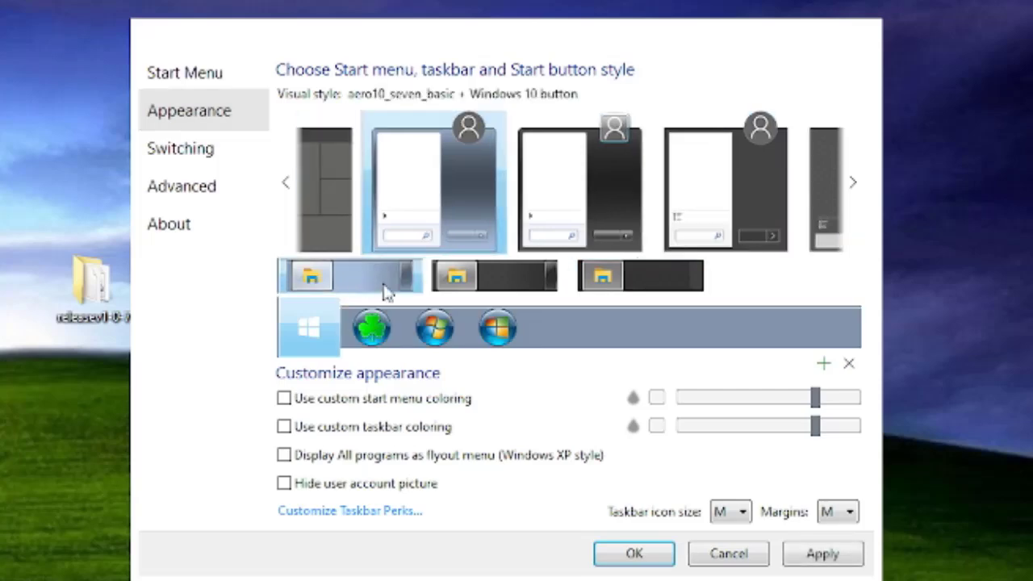
pyautogui.click(436, 329)
pyautogui.click(822, 554)
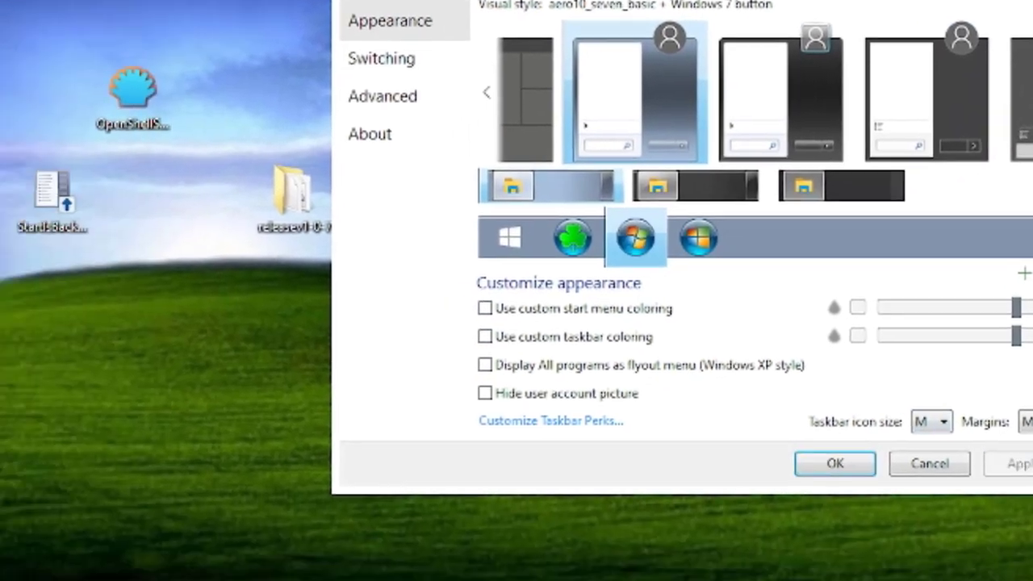
# - Apply the Windows 10 start menu style with the Windows 7 Start button in the StartIsBack configuration and check the Start menu
pyautogui.click(212, 549)
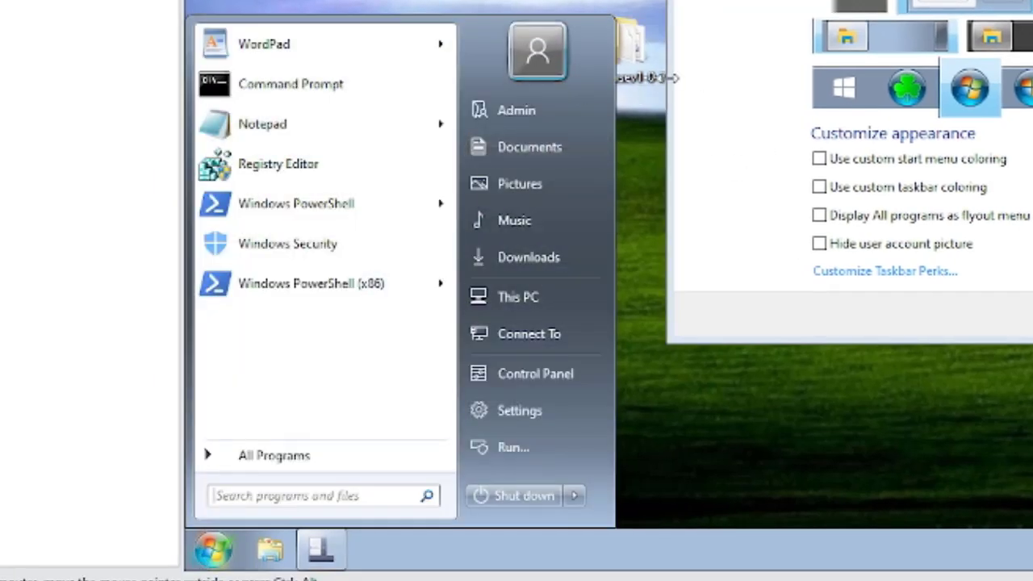
pyautogui.click(704, 100)
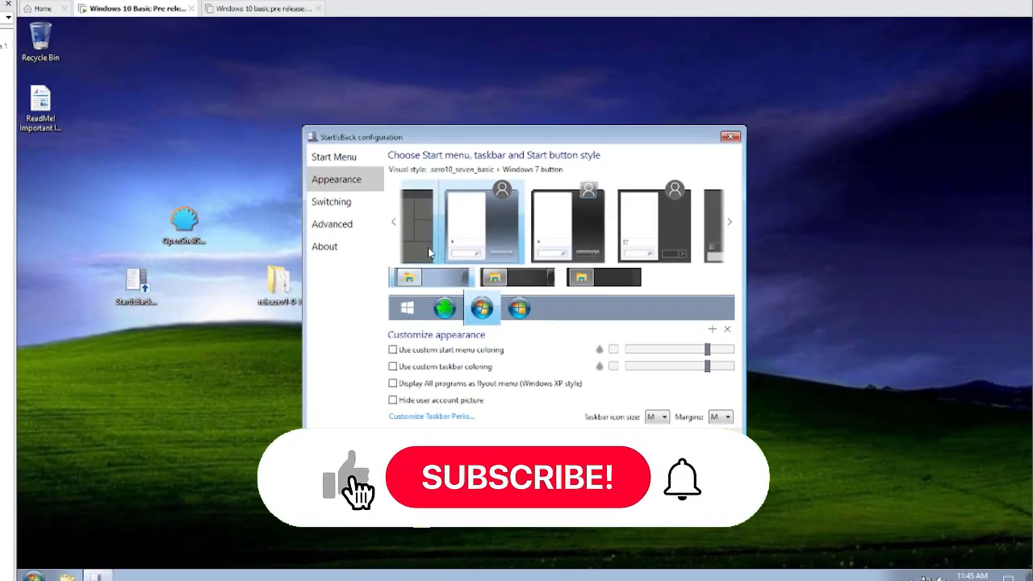
pyautogui.click(429, 253)
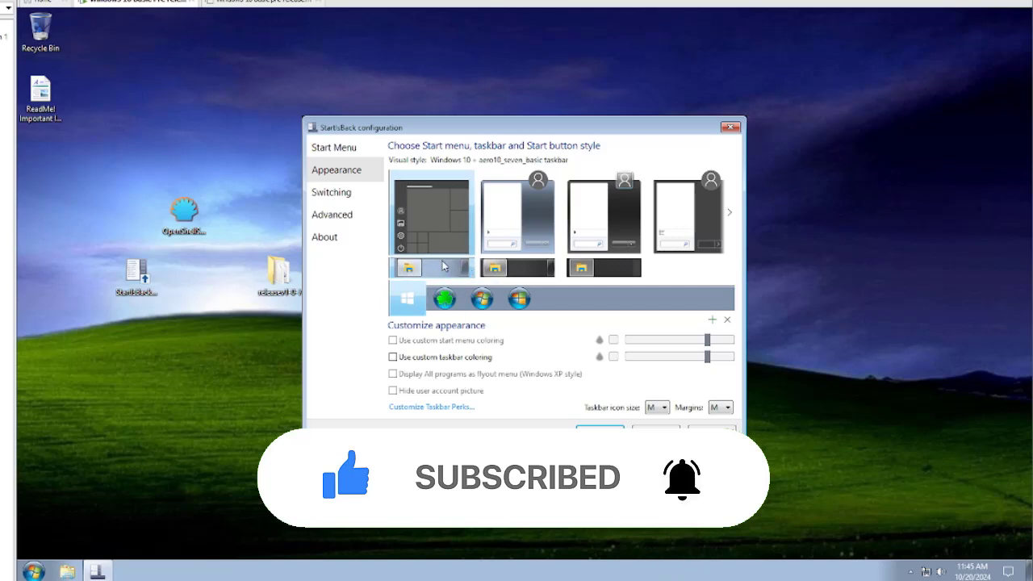
pyautogui.click(482, 299)
pyautogui.click(713, 432)
pyautogui.click(597, 433)
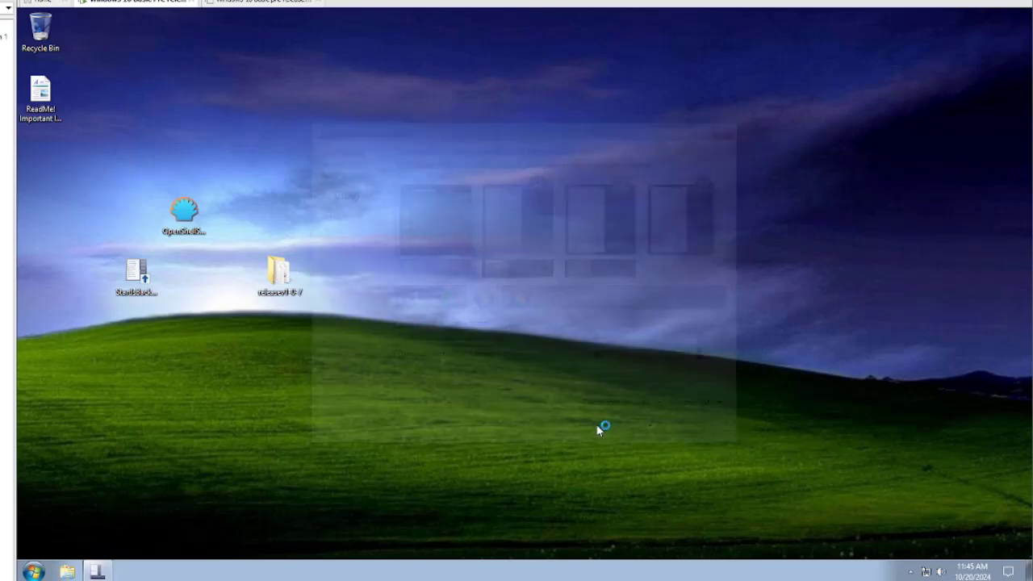
pyautogui.click(48, 575)
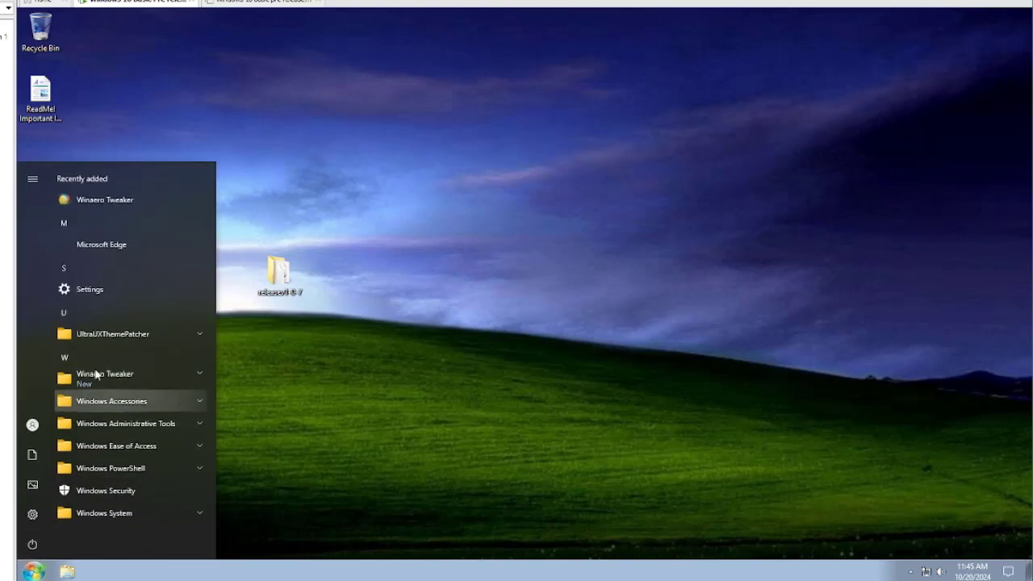
pyautogui.click(446, 477)
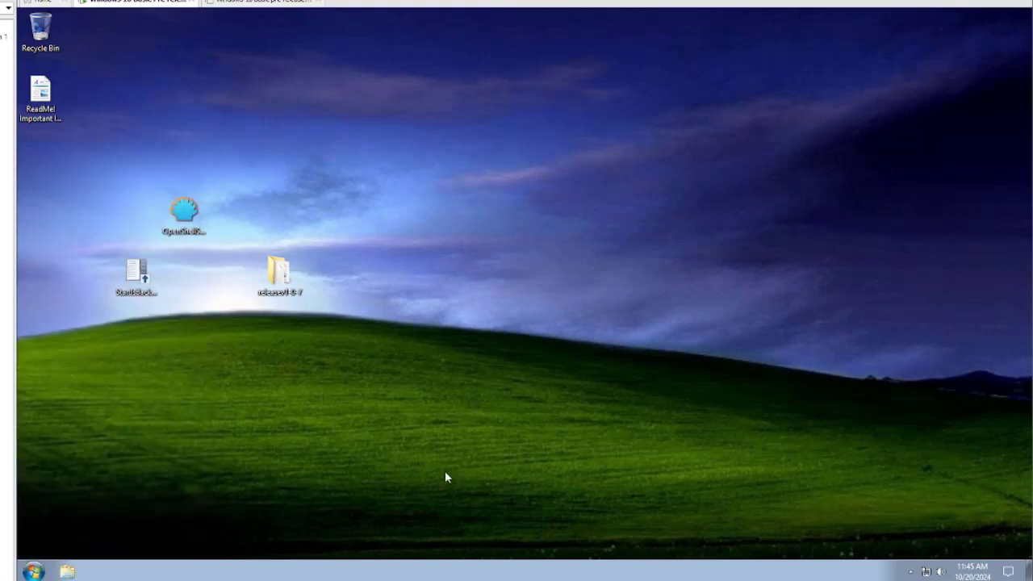
# - Run the Open-Shell installer on the desktop as administrator and accept its license agreement
pyautogui.rightClick(185, 210)
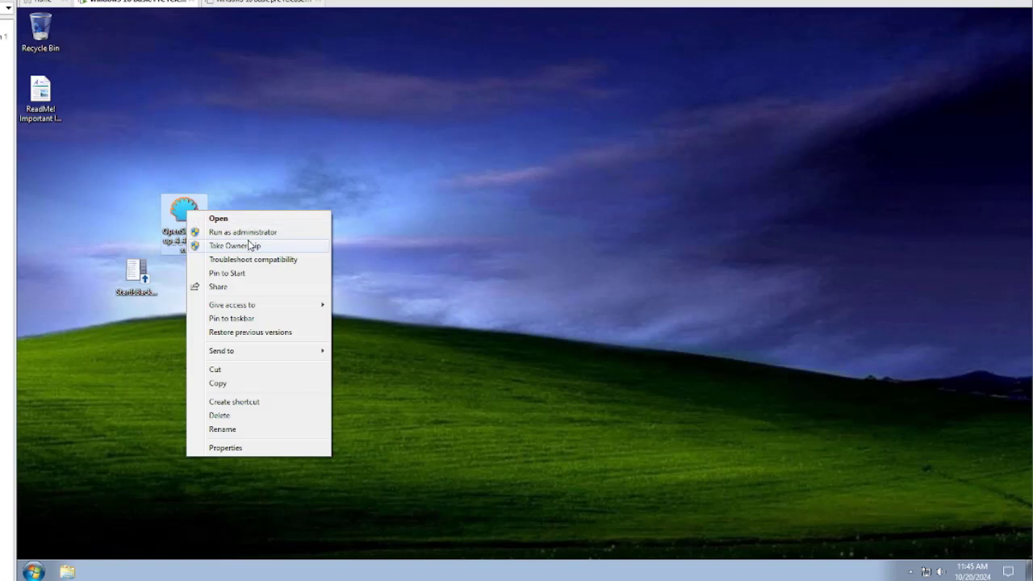
pyautogui.click(252, 232)
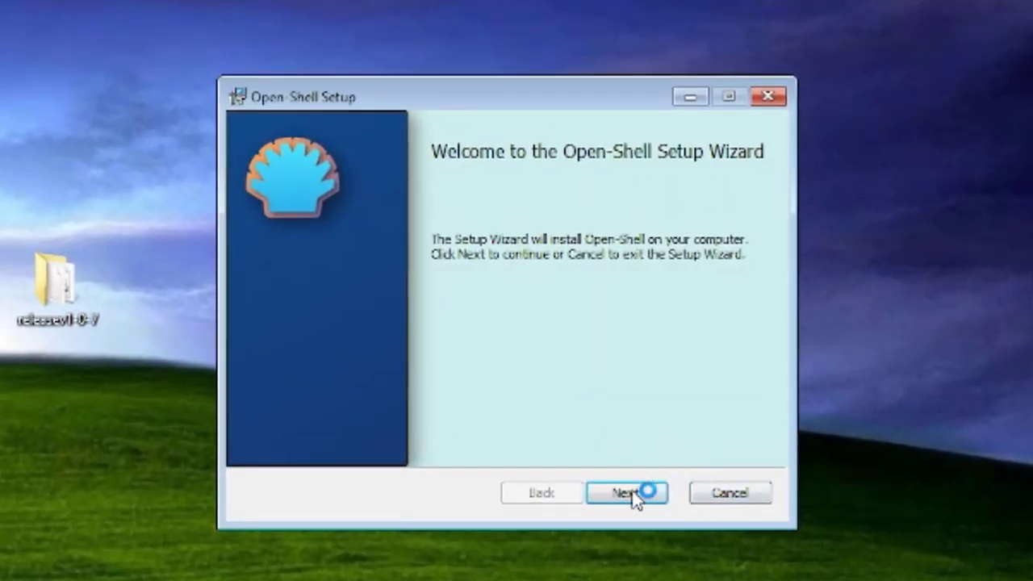
pyautogui.click(634, 494)
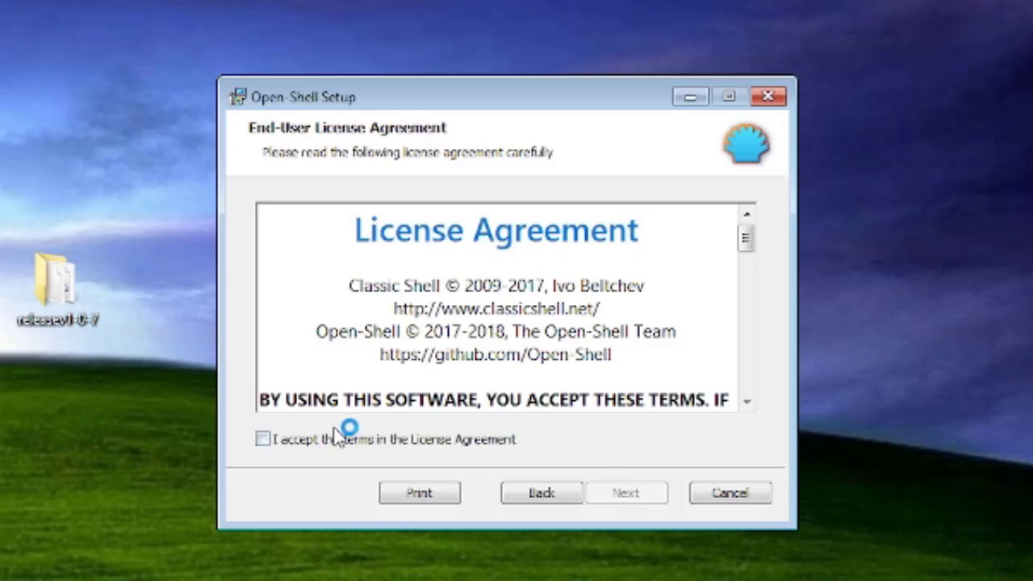
pyautogui.click(330, 438)
pyautogui.click(641, 496)
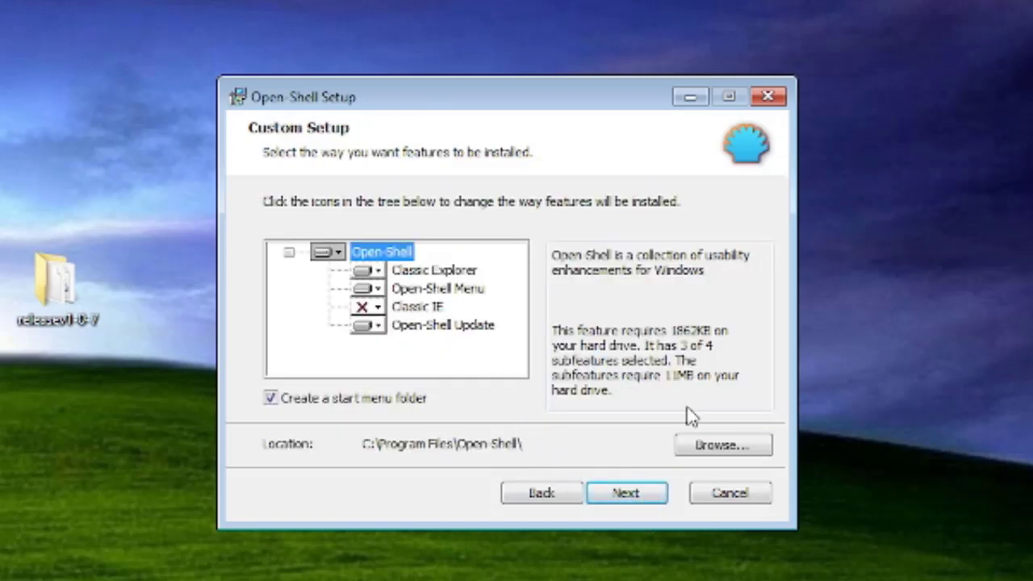
# - While changing the Open-Shell install location, open the C:\Windows 10 Basic Programs\Open Shell folder in File Explorer
pyautogui.click(717, 442)
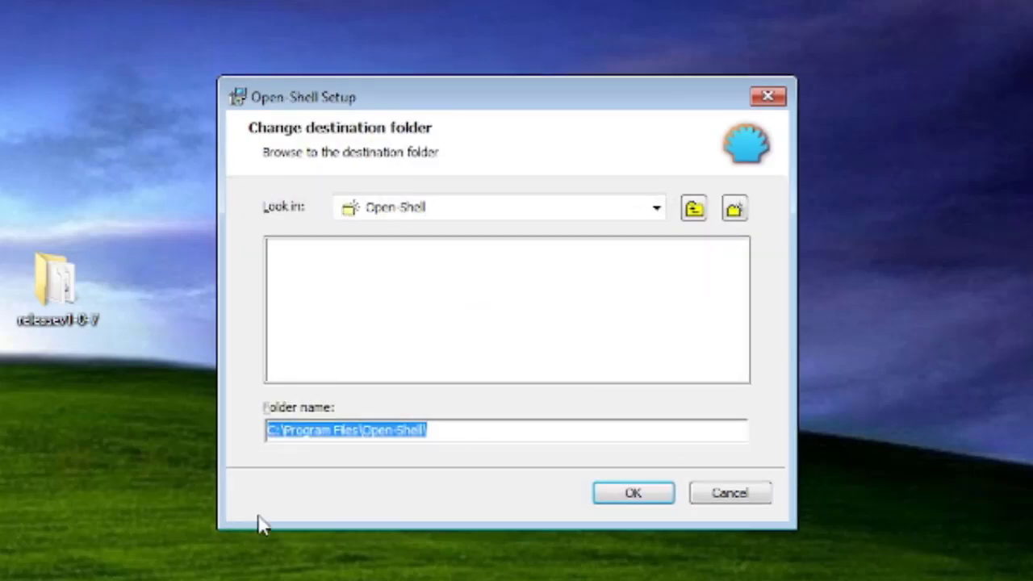
pyautogui.press('super+e')
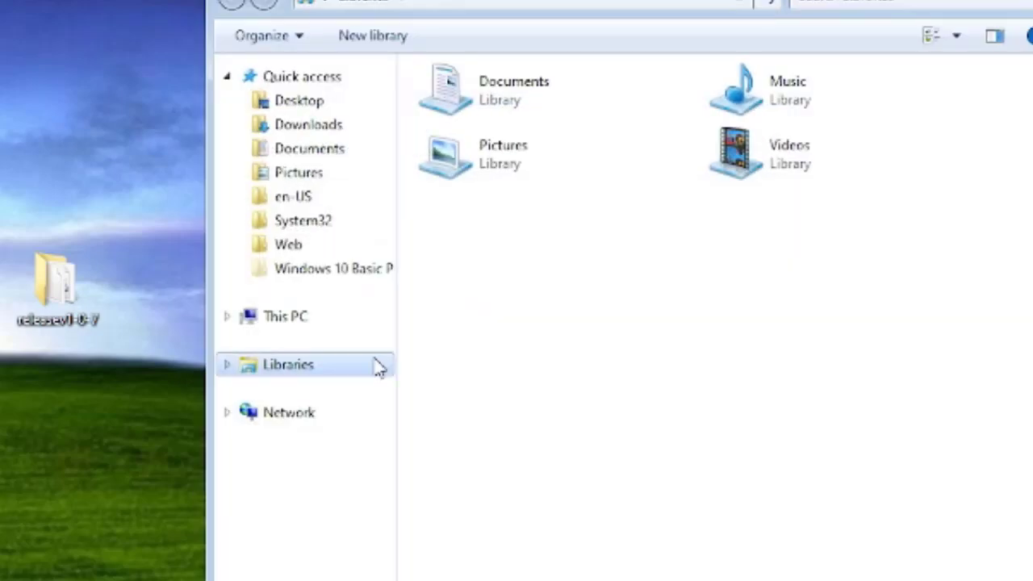
pyautogui.click(305, 319)
pyautogui.doubleClick(574, 143)
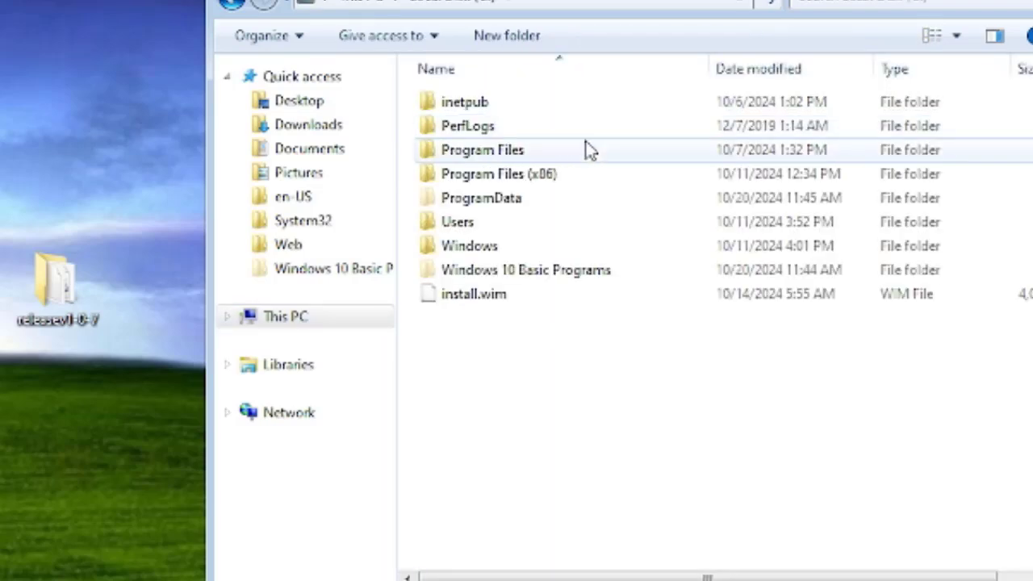
pyautogui.doubleClick(521, 269)
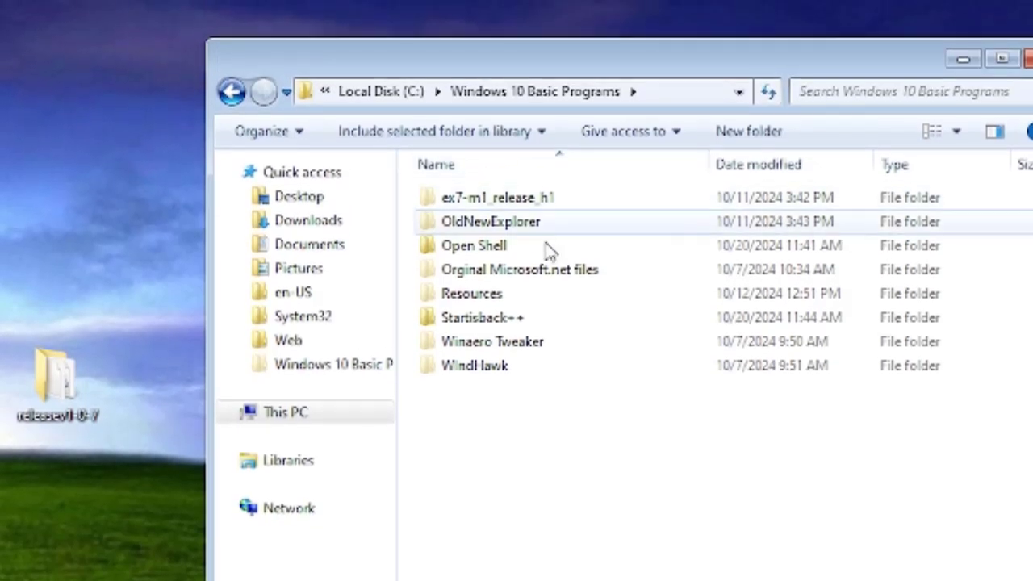
pyautogui.doubleClick(529, 248)
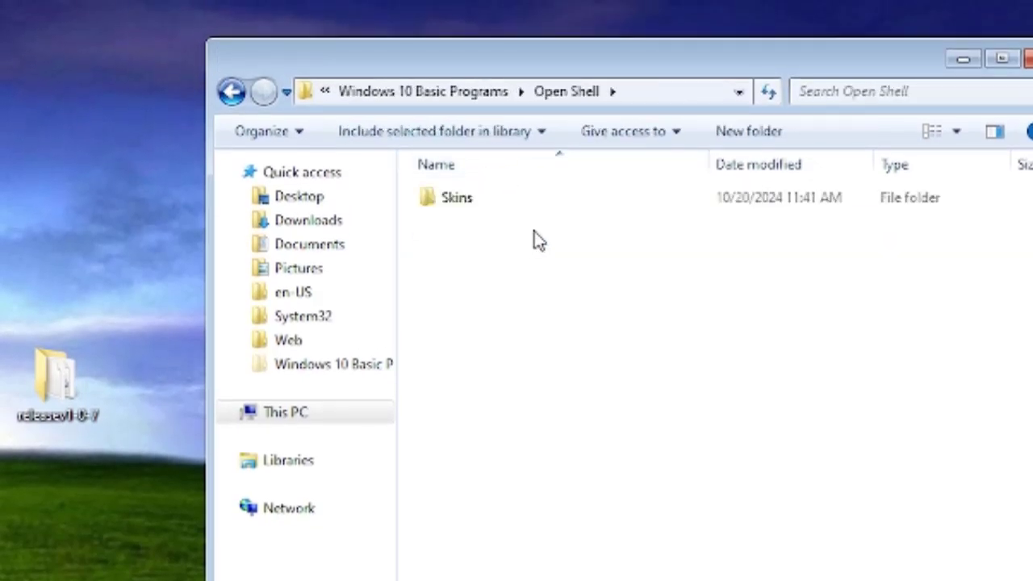
# - Copy the Open Shell folder's path and set it as the destination folder in Open-Shell Setup
pyautogui.click(664, 93)
pyautogui.rightClick(665, 93)
pyautogui.click(707, 170)
pyautogui.click(1024, 58)
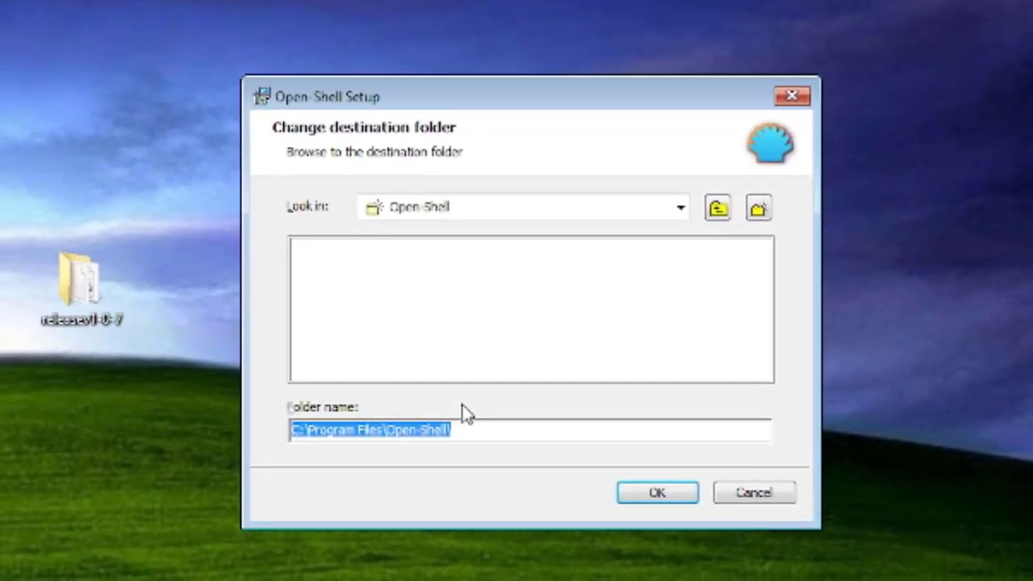
pyautogui.hotkey('ctrl', 'v')
pyautogui.click(638, 485)
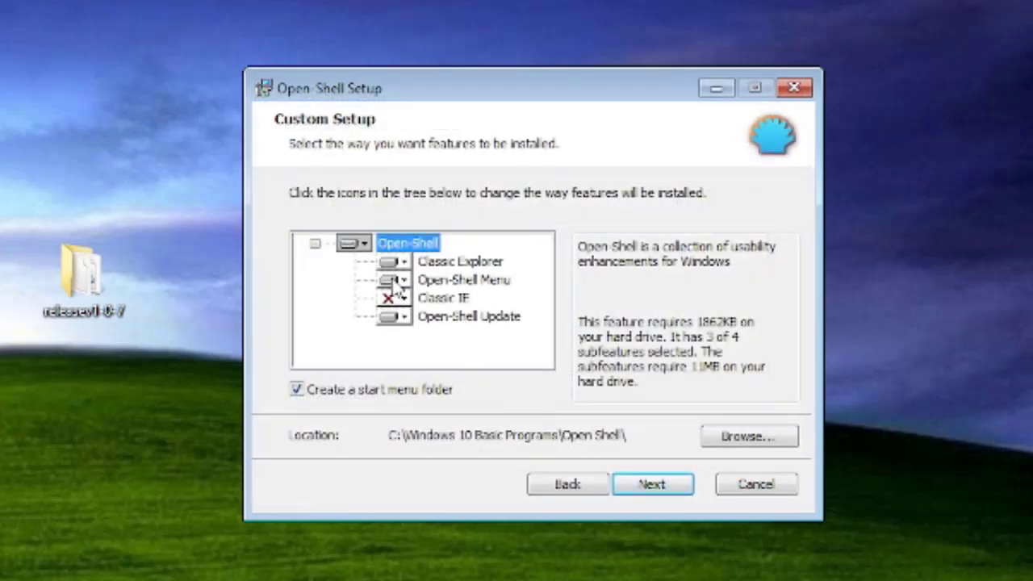
# - Exclude Classic Explorer and Open-Shell Update from the installation and turn off creating a start menu folder
pyautogui.click(393, 263)
pyautogui.click(428, 348)
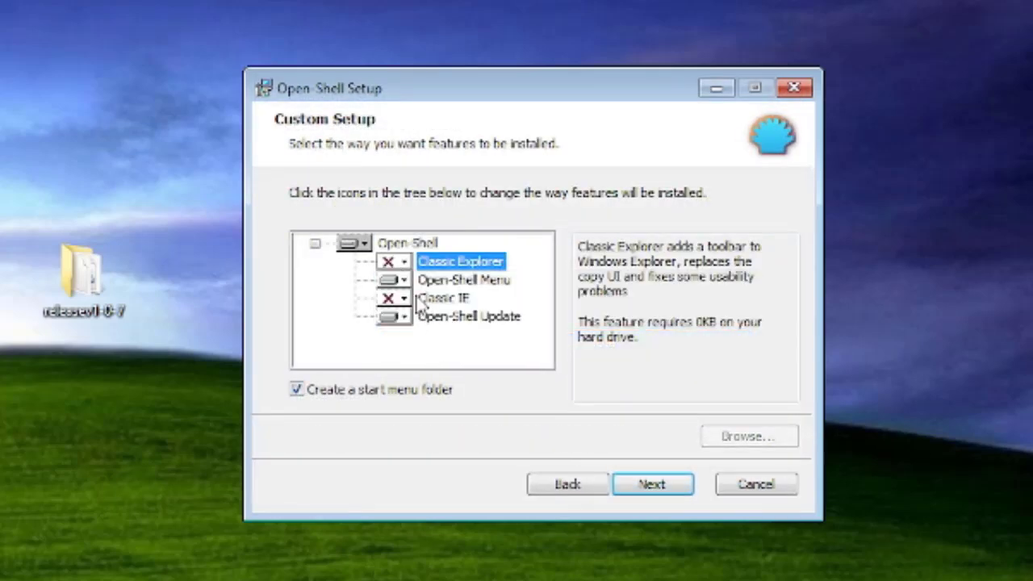
pyautogui.click(393, 317)
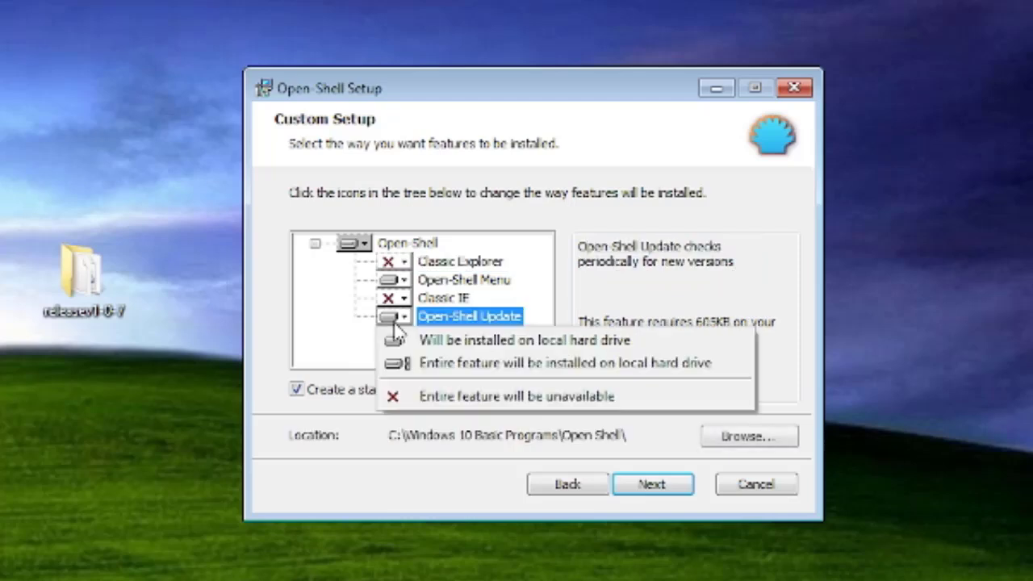
pyautogui.click(429, 397)
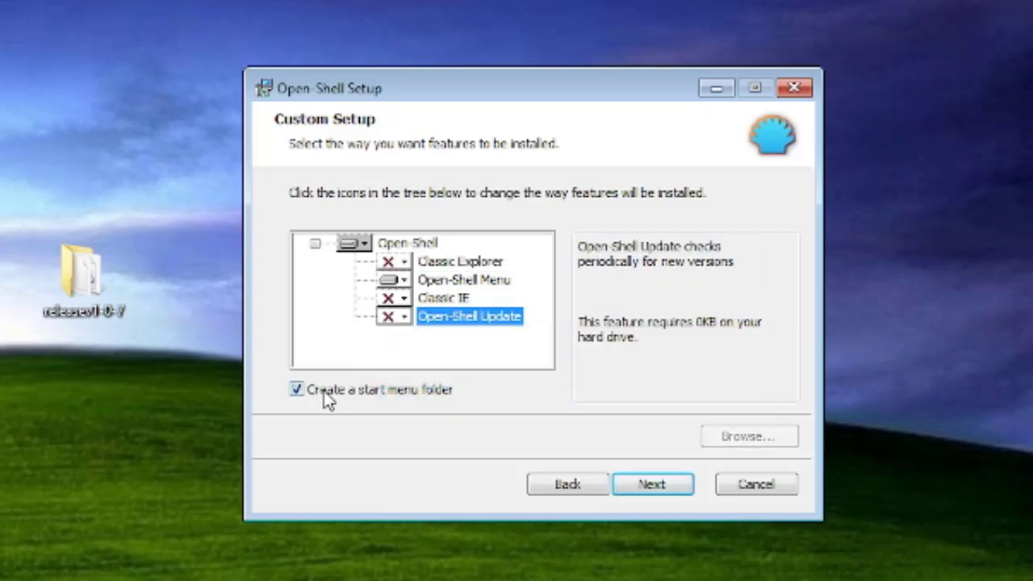
pyautogui.click(423, 396)
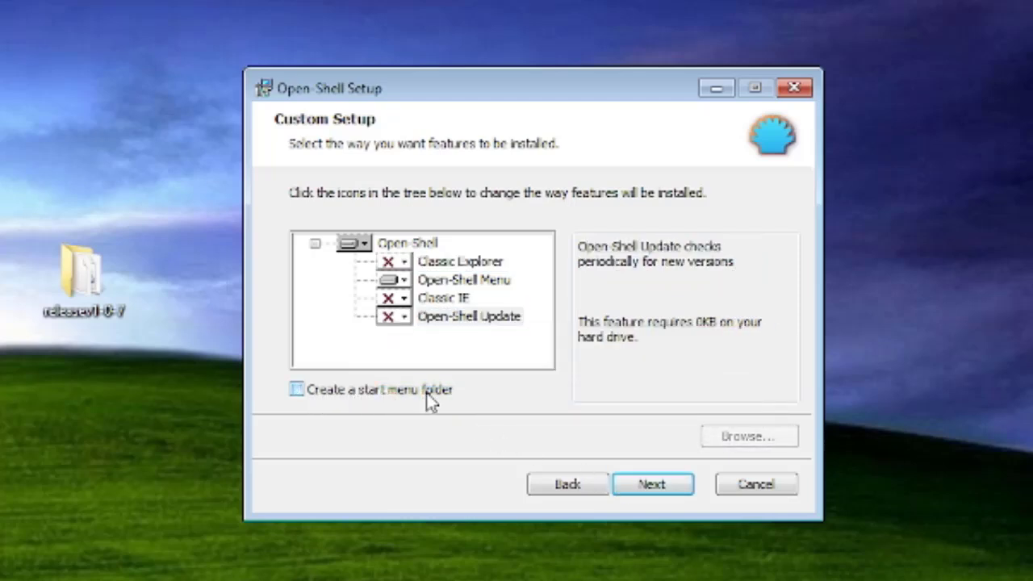
# - Install Open-Shell with the chosen features and finish the setup wizard
pyautogui.click(650, 488)
pyautogui.click(658, 485)
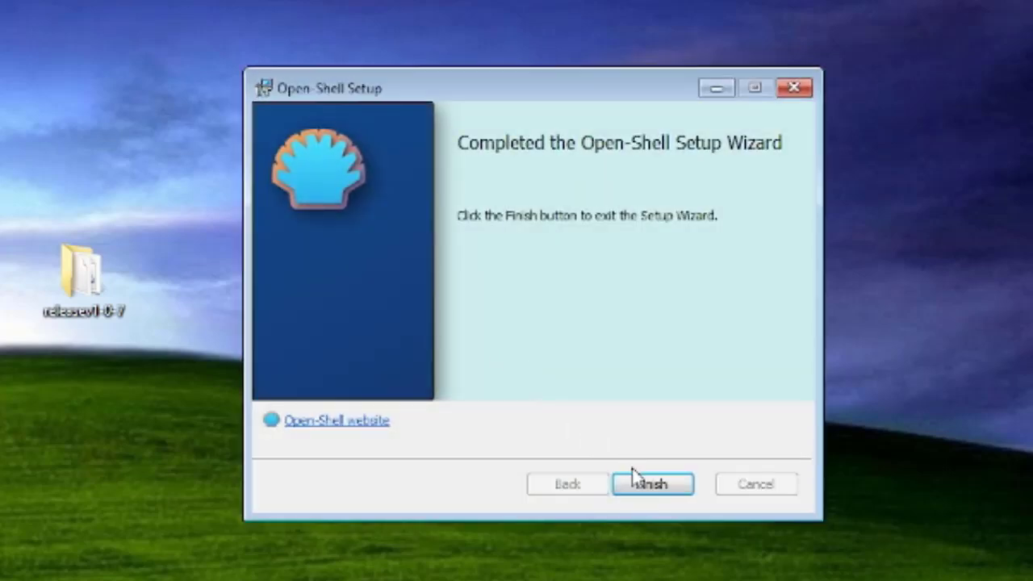
pyautogui.click(648, 486)
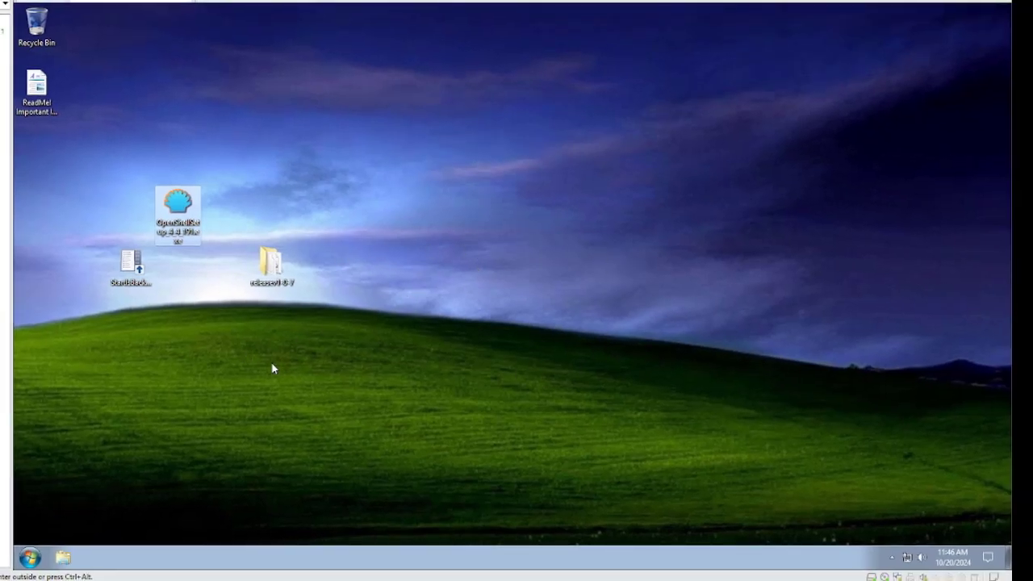
# - Open This PC from the Start menu and launch Start Menu Settings from C:\Windows 10 Basic Programs\Open Shell
pyautogui.click(30, 557)
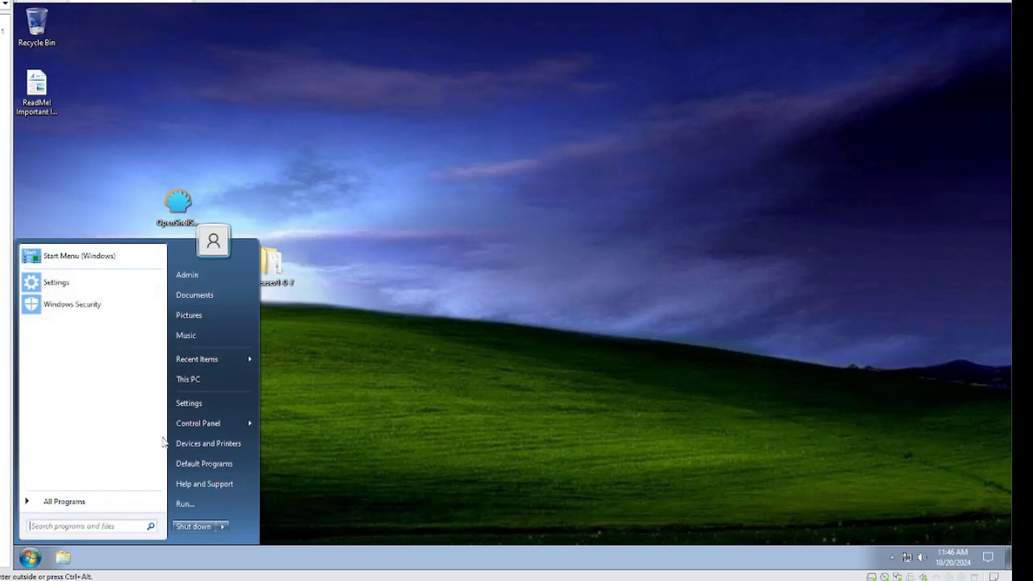
pyautogui.click(208, 379)
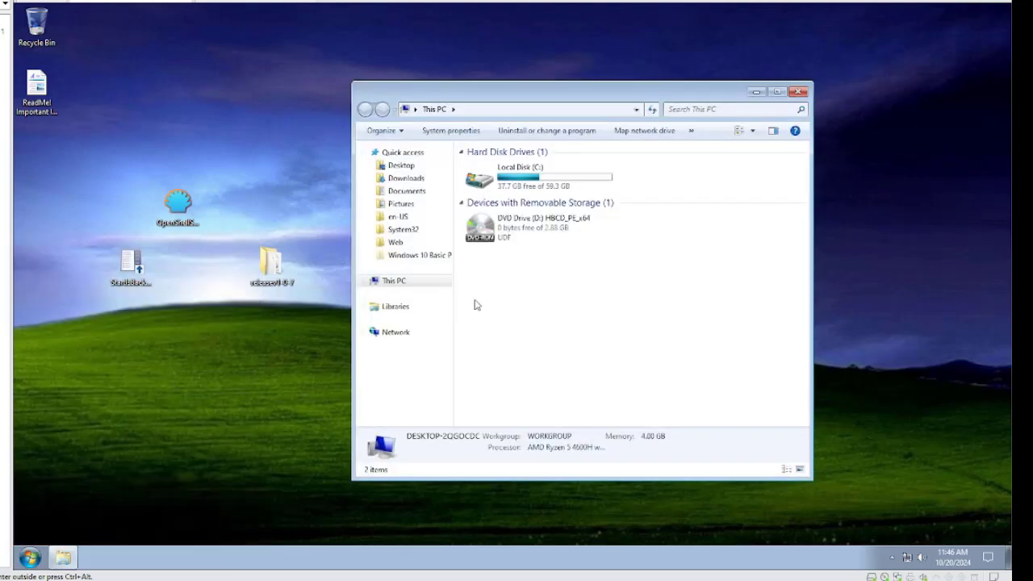
pyautogui.click(549, 179)
pyautogui.doubleClick(549, 179)
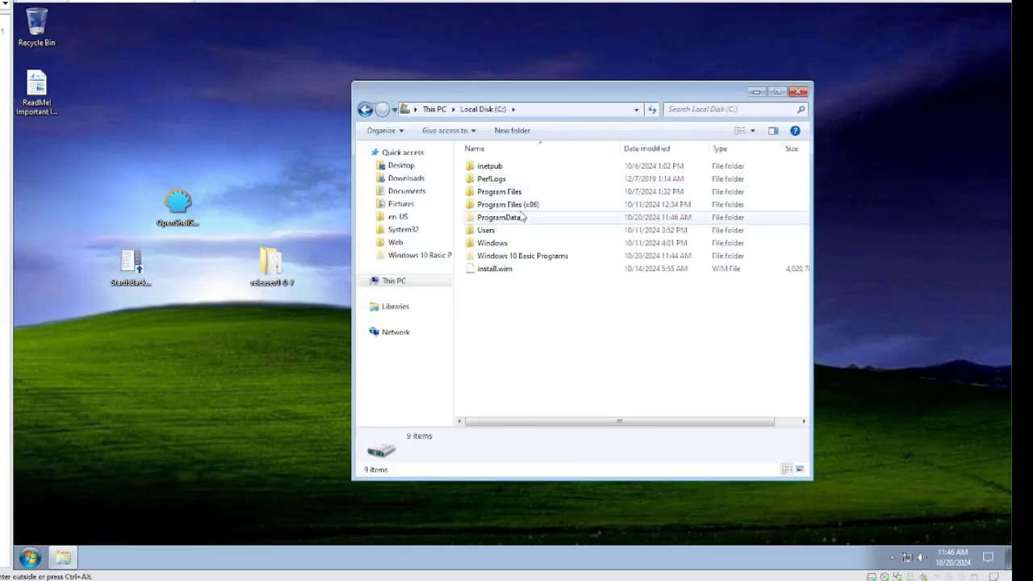
pyautogui.doubleClick(496, 256)
pyautogui.doubleClick(508, 192)
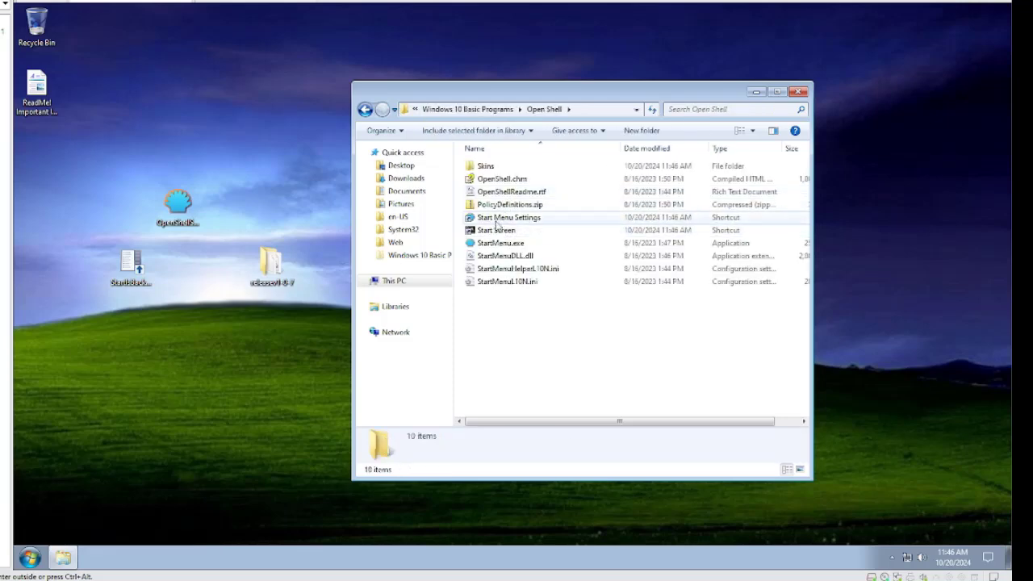
pyautogui.doubleClick(501, 218)
# - Choose the WIN7LIKE COMBO revC skin in the Open-Shell Menu settings and preview the Start menu
pyautogui.click(431, 176)
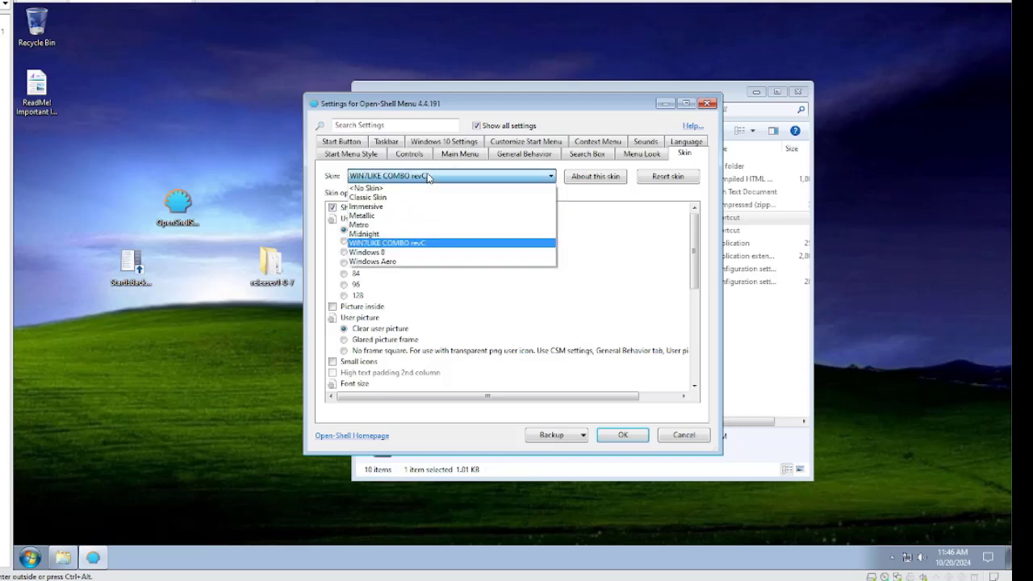
pyautogui.click(456, 251)
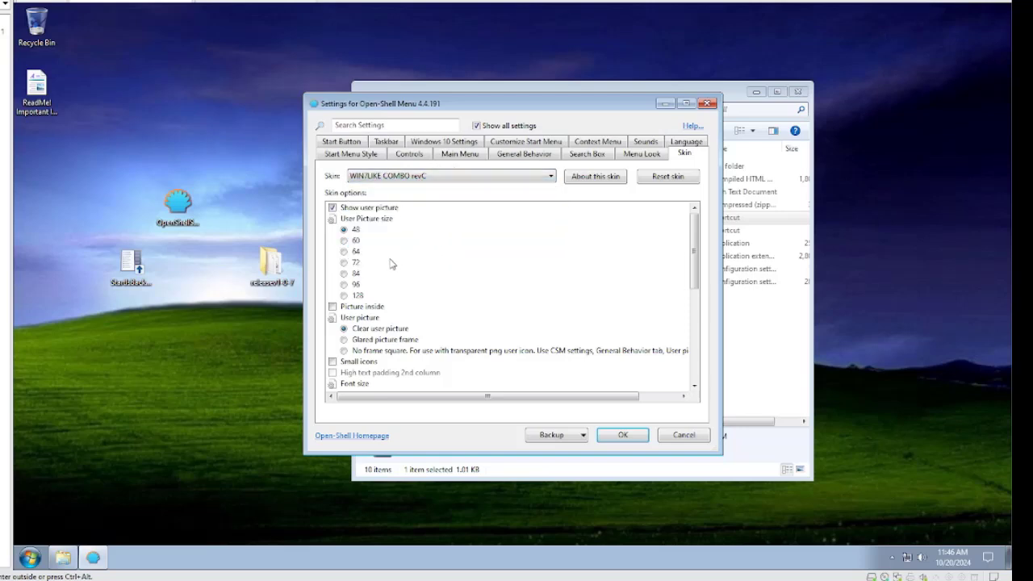
pyautogui.scroll(-1, 354, 270)
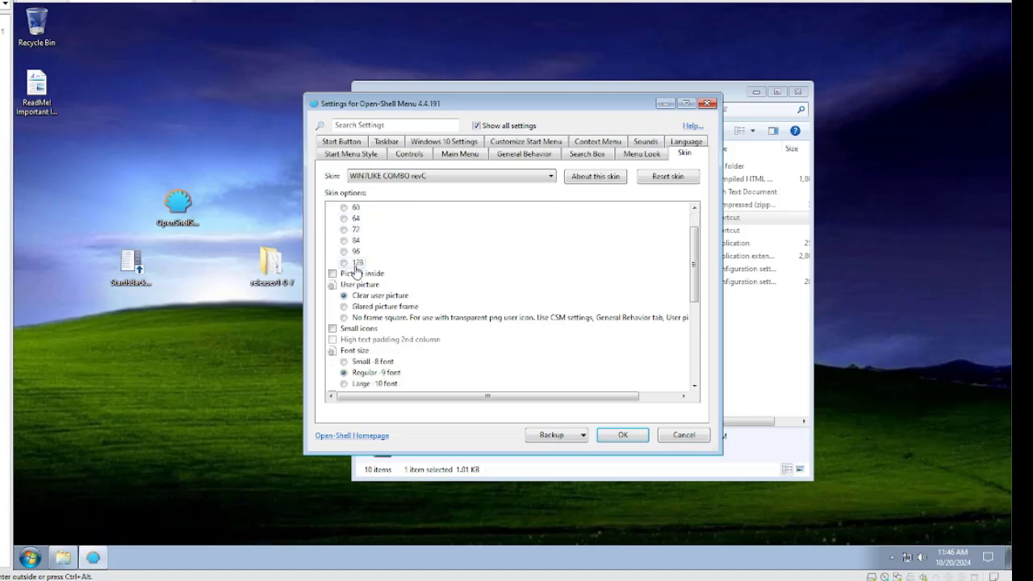
pyautogui.click(30, 557)
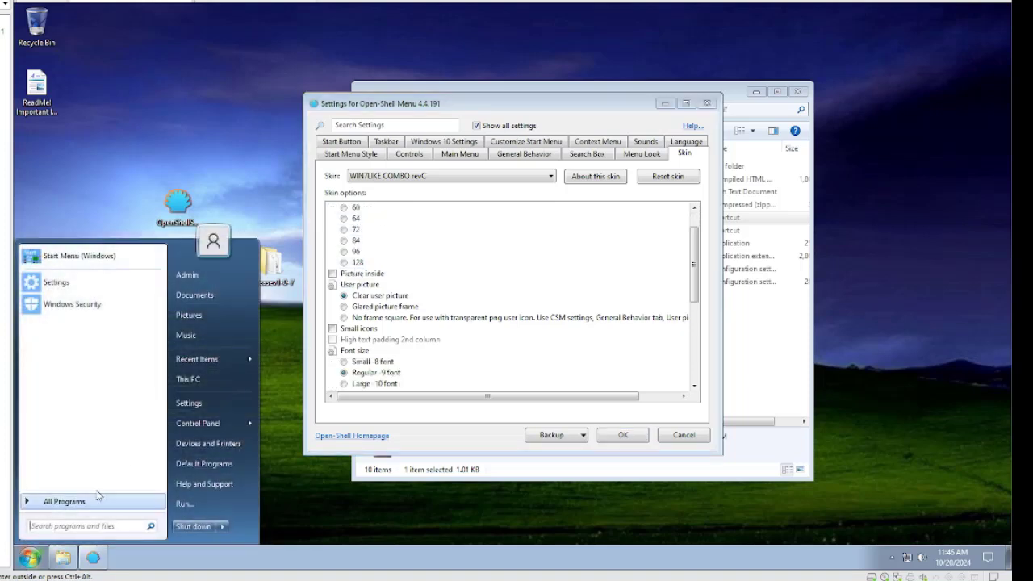
# - Enable Picture inside and set the user picture to Glared picture frame, previewing the Start menu after each change
pyautogui.click(370, 275)
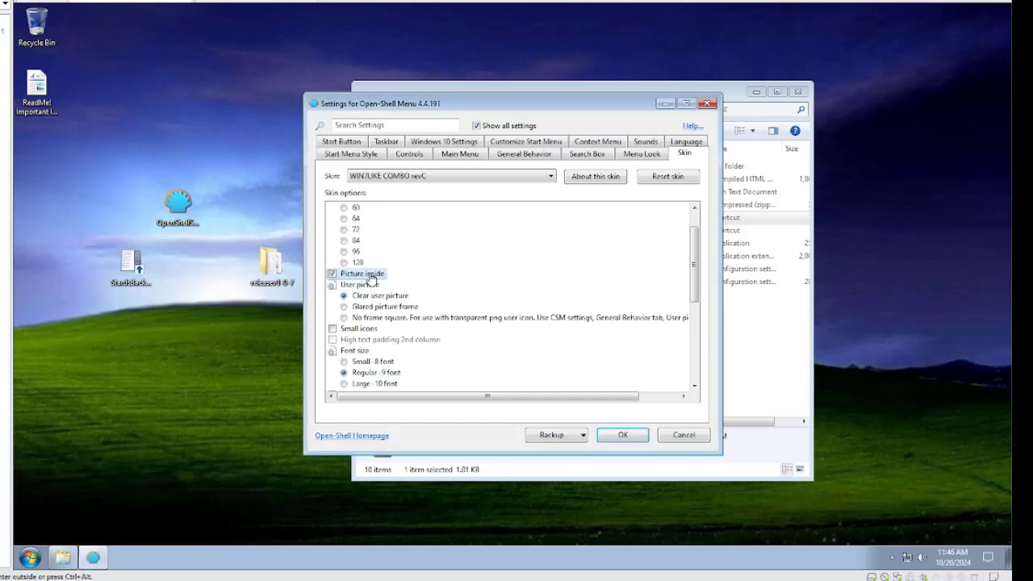
pyautogui.click(40, 550)
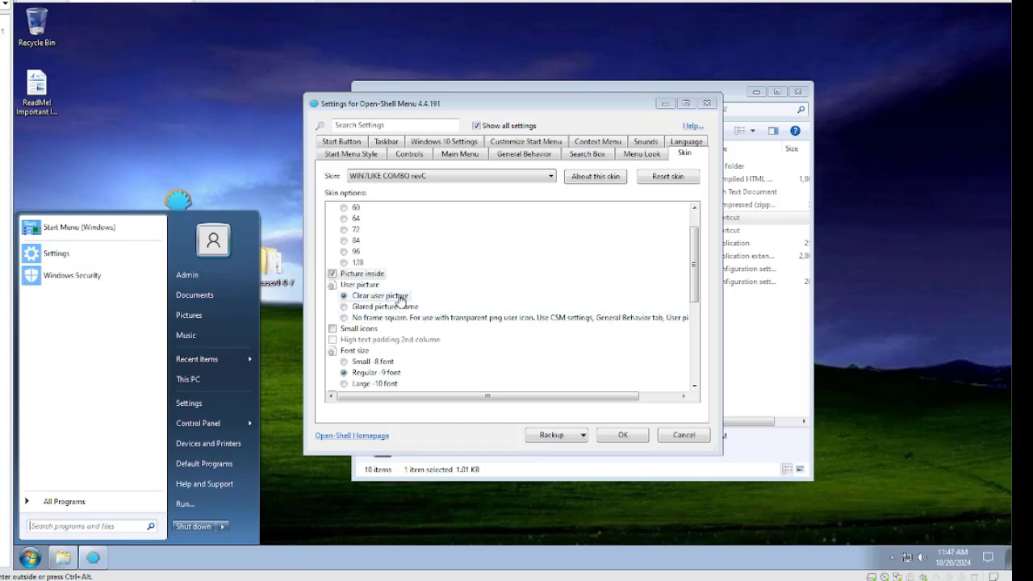
pyautogui.click(399, 311)
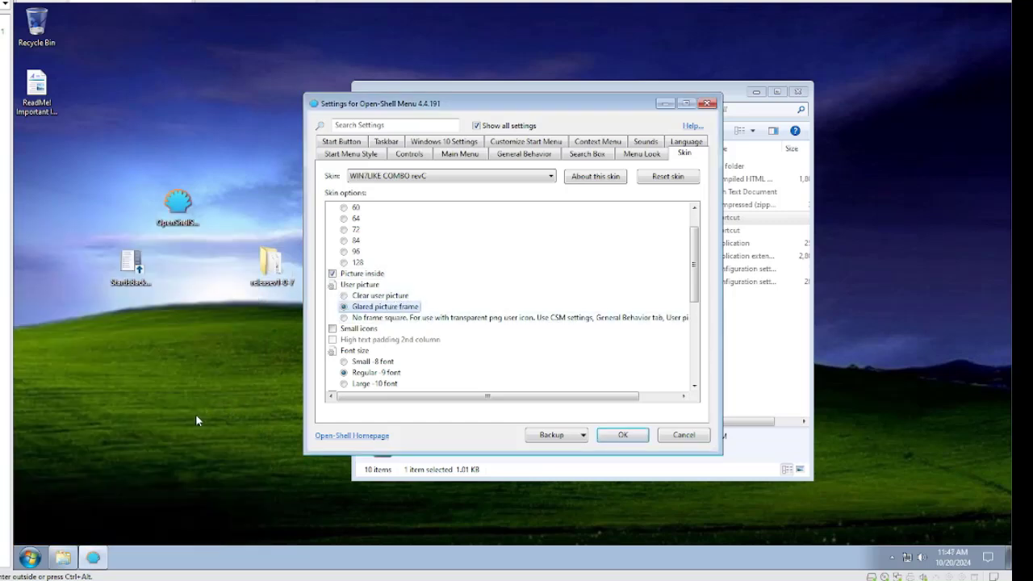
pyautogui.click(30, 557)
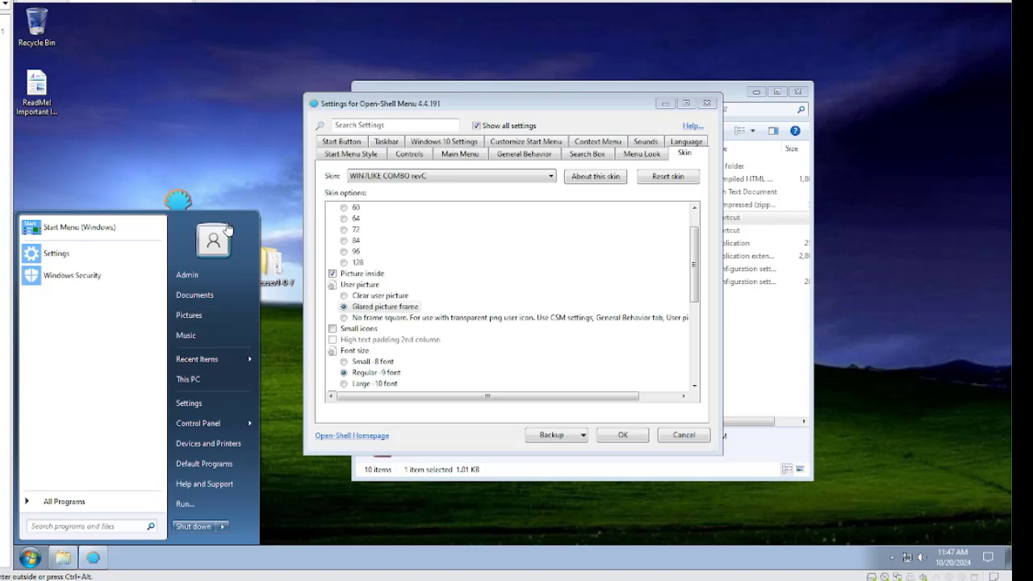
# - Set the skin's user picture to Clear user picture and its glass color intensity to Metro color
pyautogui.click(356, 296)
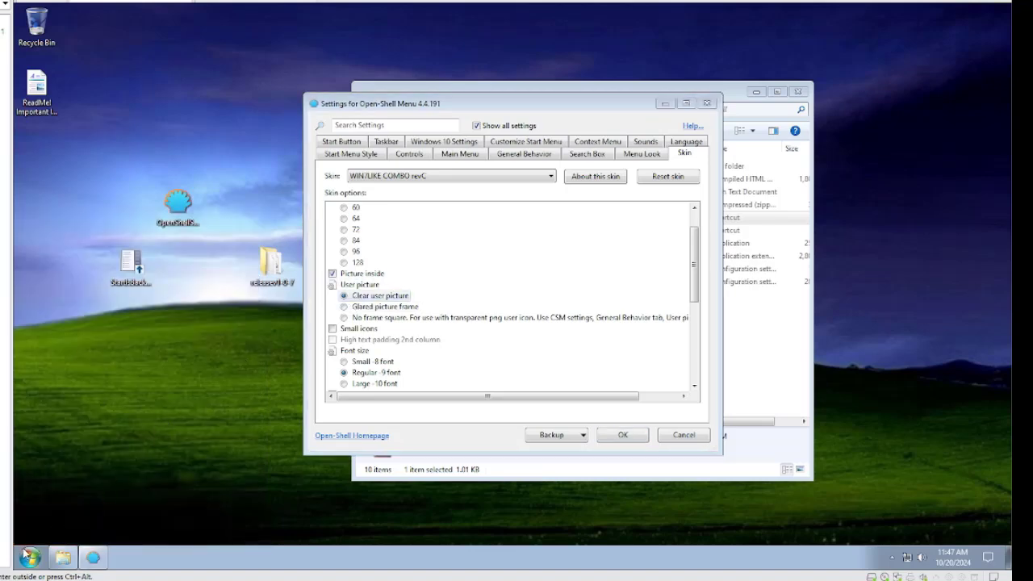
pyautogui.scroll(-6, 485, 339)
pyautogui.click(511, 251)
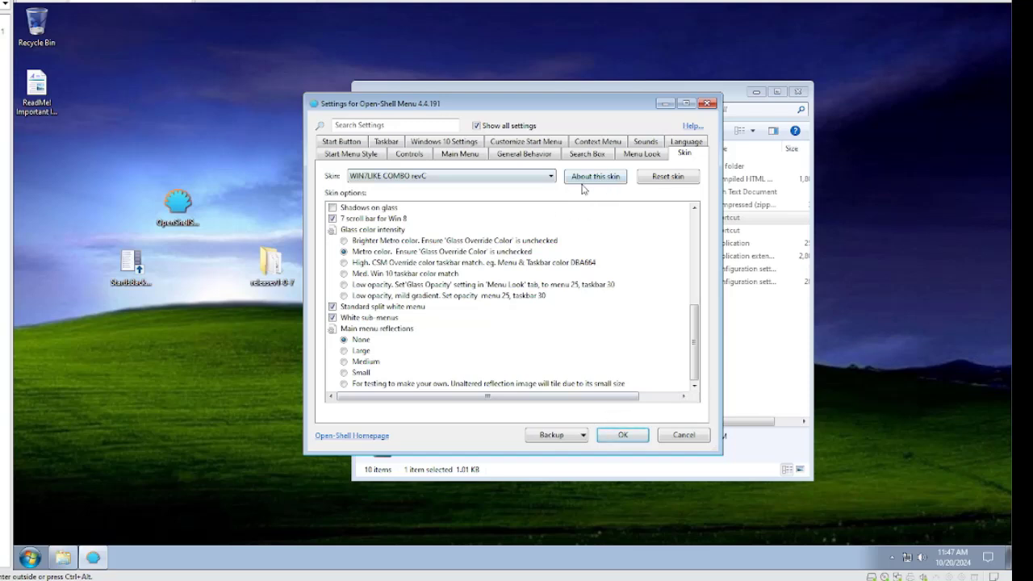
# - Find the Control Panel setting with the search "contro", enable Use Categories view for the Control Panel, and clear the search
pyautogui.click(399, 128)
pyautogui.write('contro')
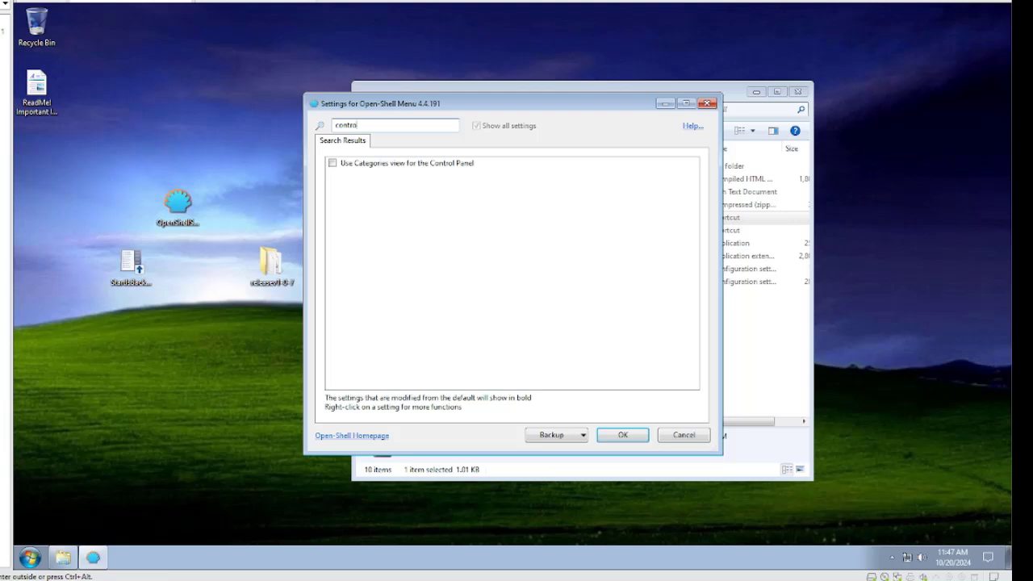
pyautogui.click(407, 169)
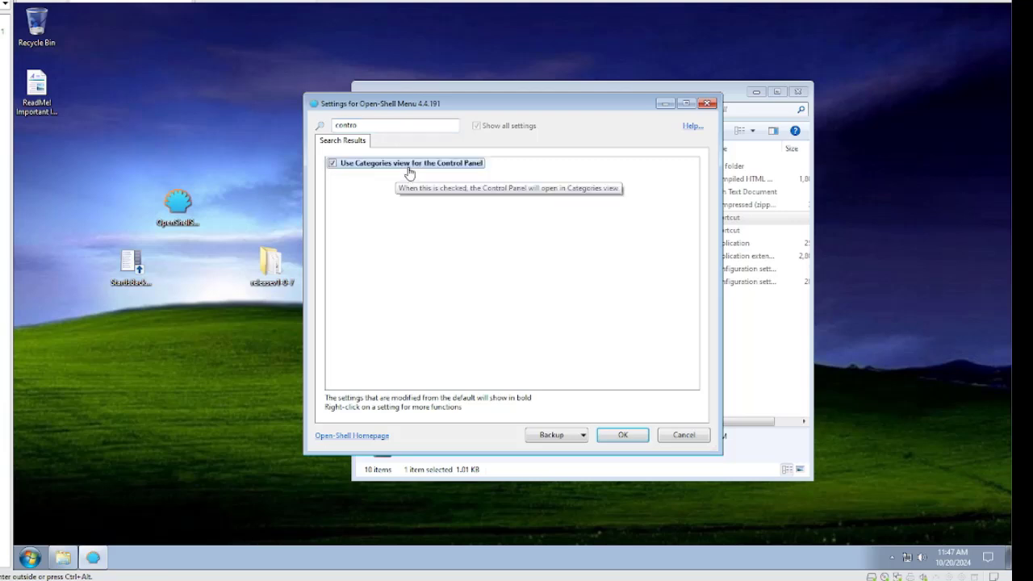
pyautogui.click(320, 126)
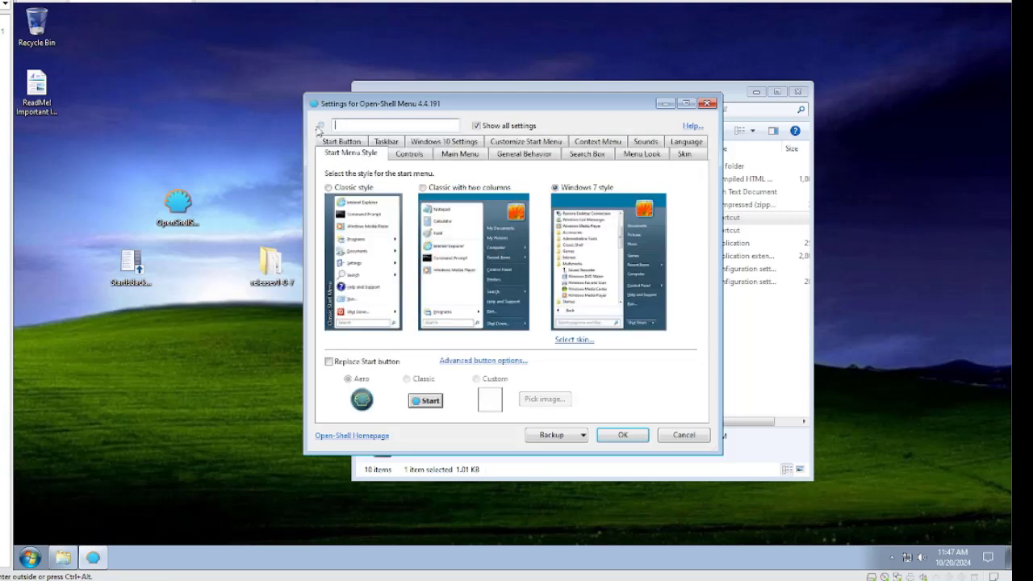
# - Set the Downloads item to Display as a link in the Start menu customization
pyautogui.click(517, 143)
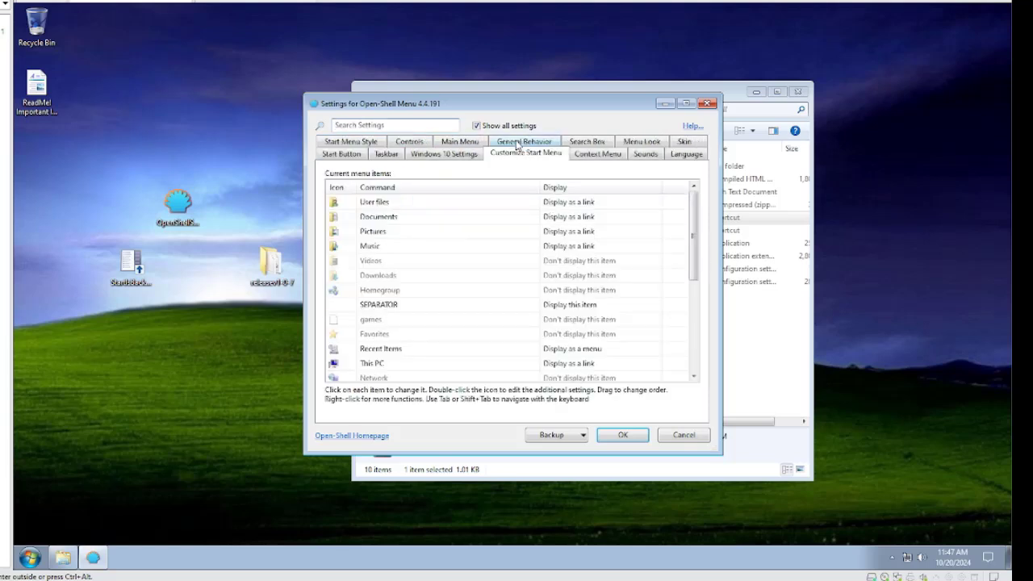
pyautogui.click(562, 276)
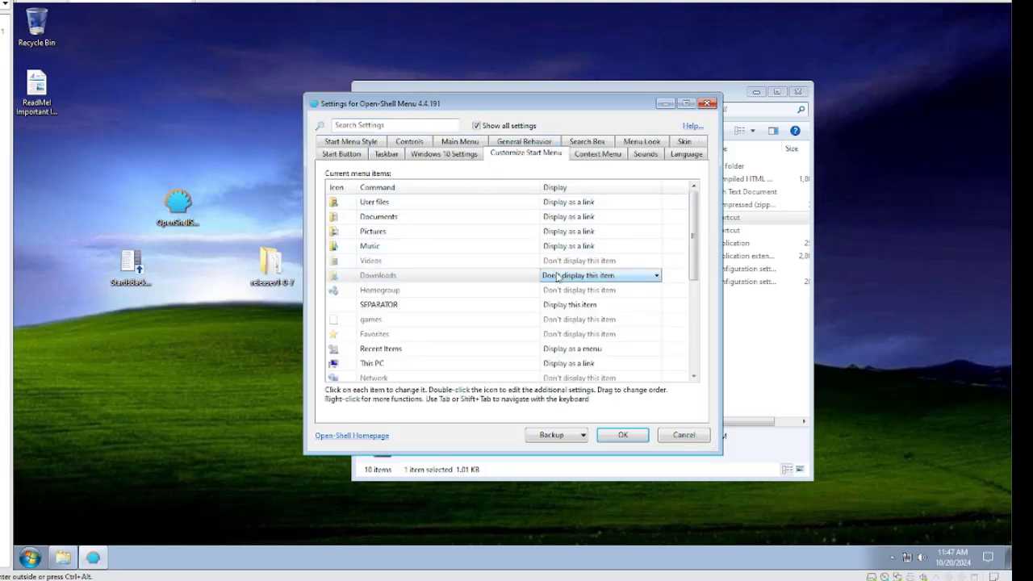
pyautogui.click(563, 277)
pyautogui.click(560, 297)
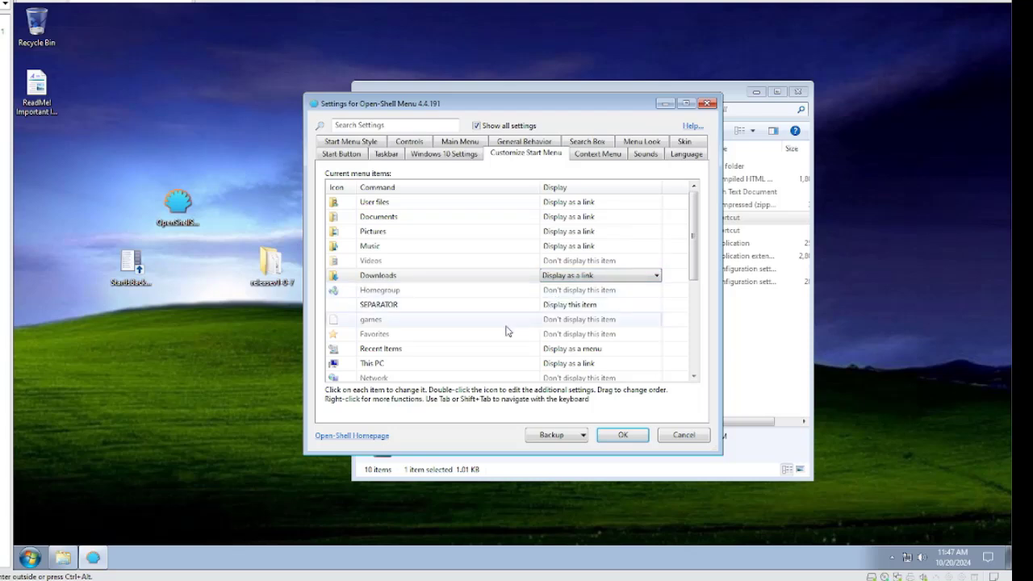
# - Set the Settings item to Don't display this item and save the Open-Shell Menu settings
pyautogui.scroll(-2, 507, 330)
pyautogui.scroll(-1, 536, 297)
pyautogui.click(559, 291)
pyautogui.click(563, 292)
pyautogui.click(583, 302)
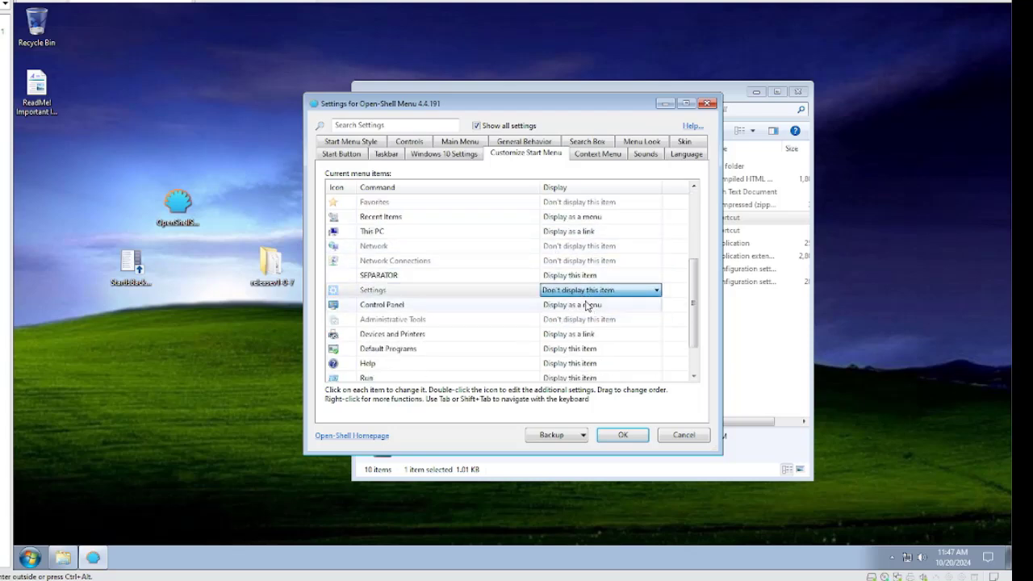
pyautogui.click(620, 441)
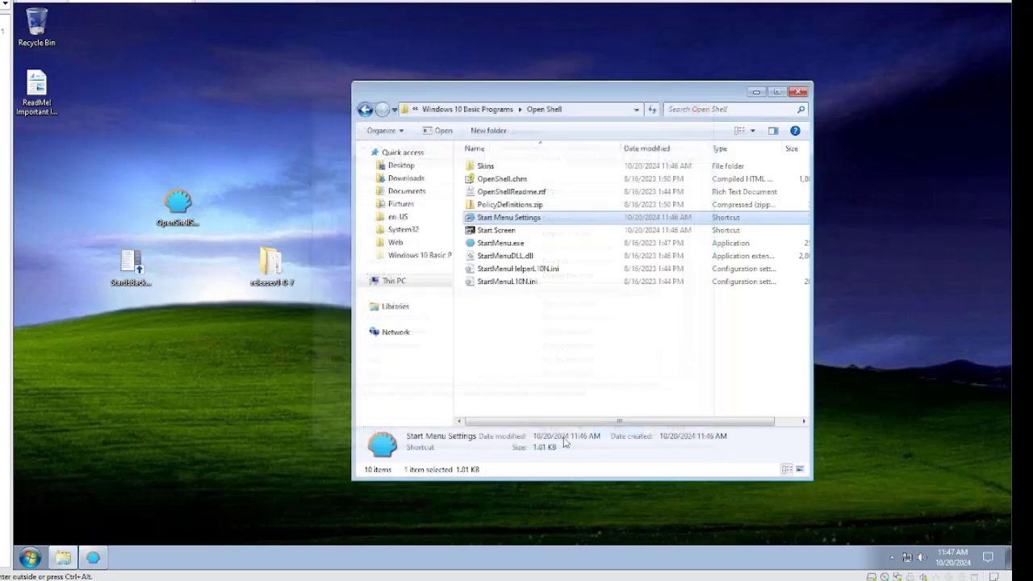
# - Rename This PC to Computer in Explorer's navigation tree and open it
pyautogui.click(30, 559)
pyautogui.rightClick(202, 396)
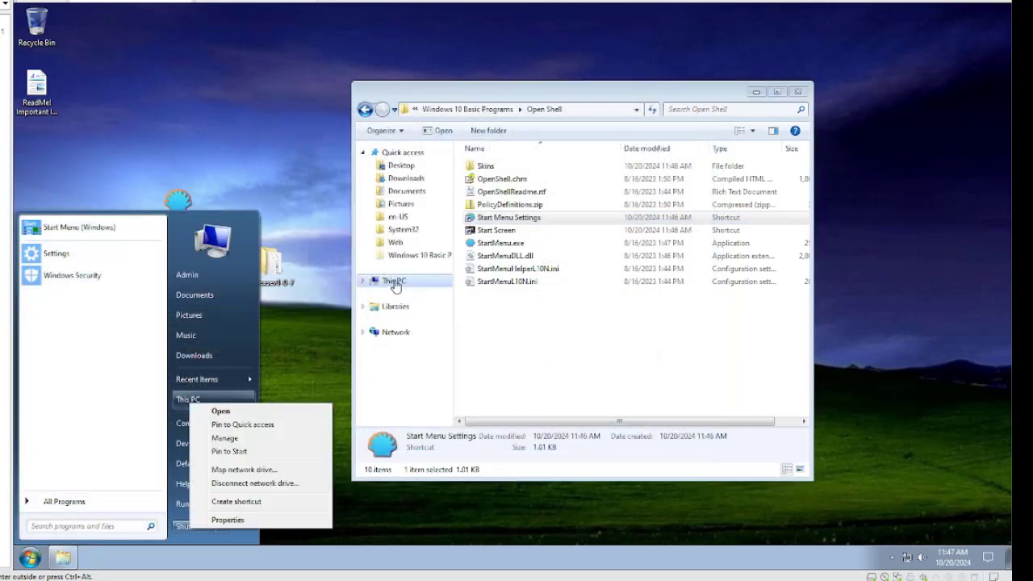
pyautogui.rightClick(395, 281)
pyautogui.click(417, 424)
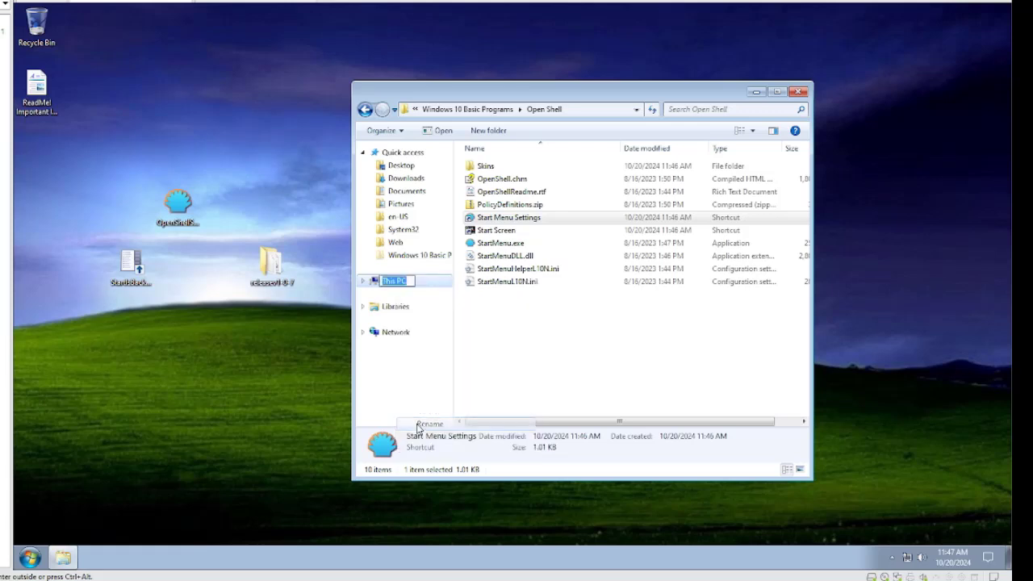
pyautogui.write('Computer')
pyautogui.press('Return')
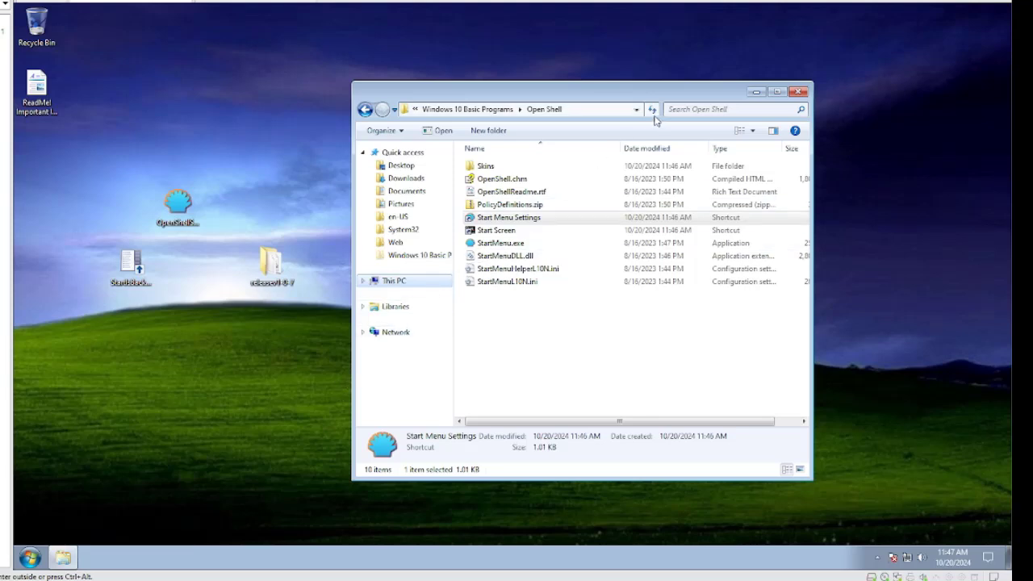
pyautogui.click(397, 281)
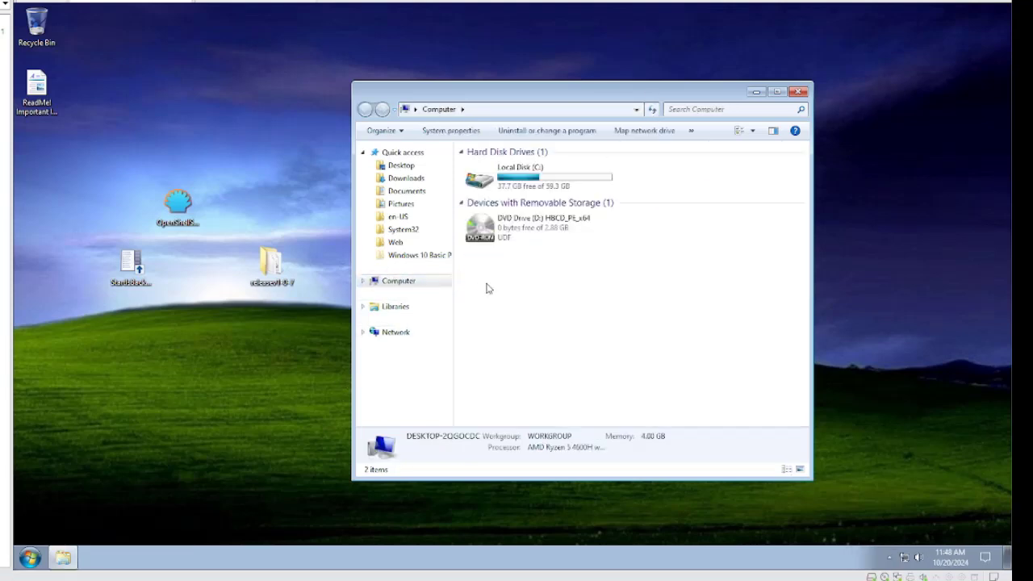
# - Go to C:\Windows 10 Basic Programs\OldNewExplorer and run OldNewExplorerCfg.exe as administrator
pyautogui.doubleClick(530, 187)
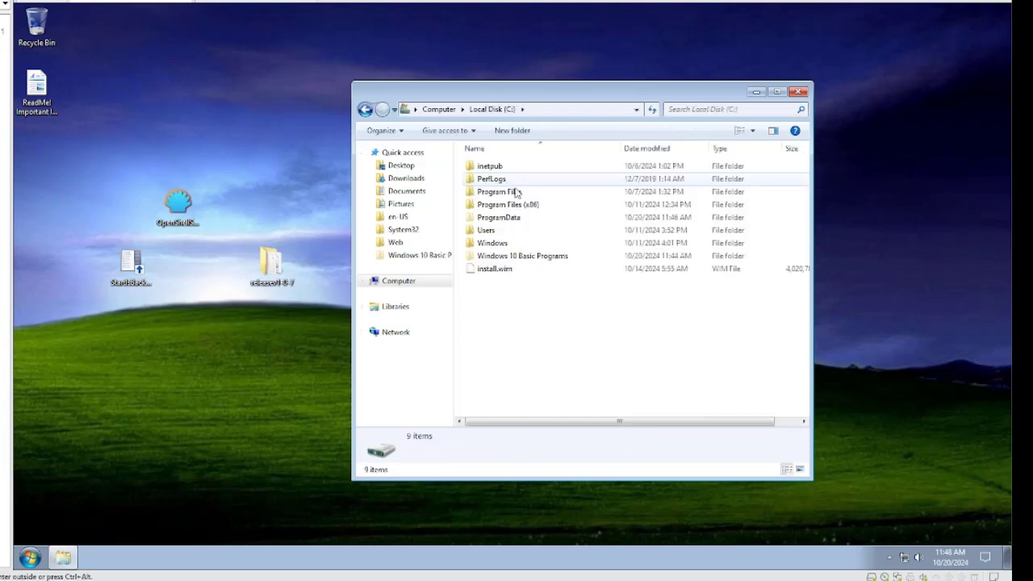
pyautogui.click(488, 258)
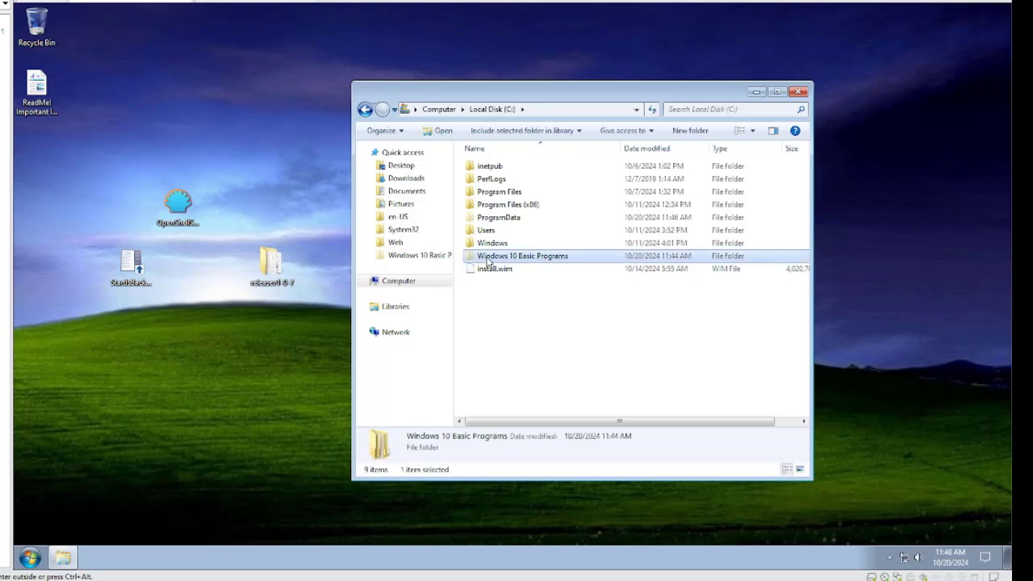
pyautogui.doubleClick(575, 259)
pyautogui.doubleClick(531, 179)
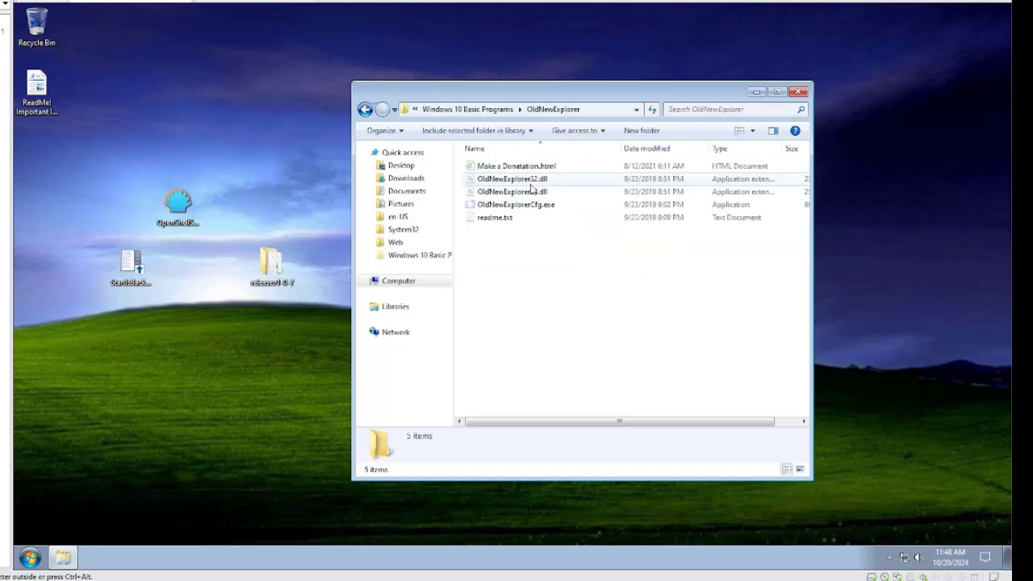
pyautogui.click(517, 205)
pyautogui.rightClick(517, 207)
pyautogui.click(565, 233)
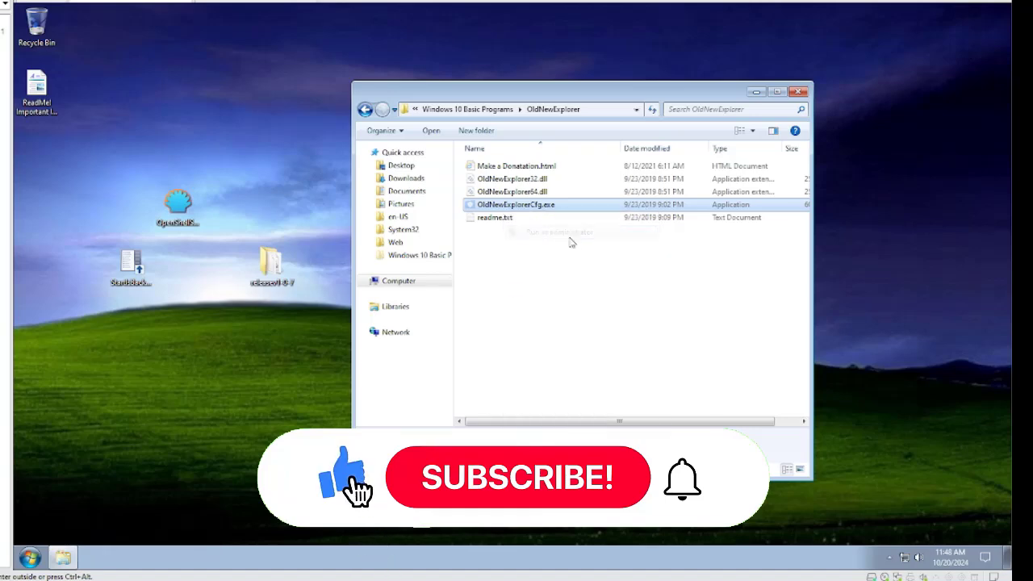
# - Apply the OldNewExplorer configuration changes, then close the configuration tool and the Explorer window
pyautogui.moveTo(494, 102); pyautogui.dragTo(600, 167)
pyautogui.click(701, 187)
pyautogui.click(643, 188)
pyautogui.click(724, 157)
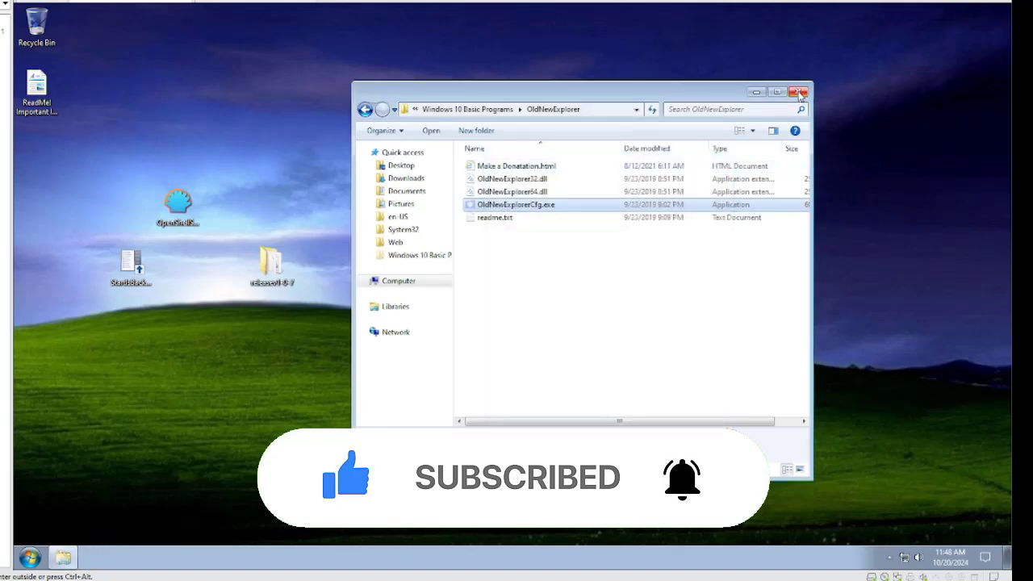
pyautogui.click(799, 94)
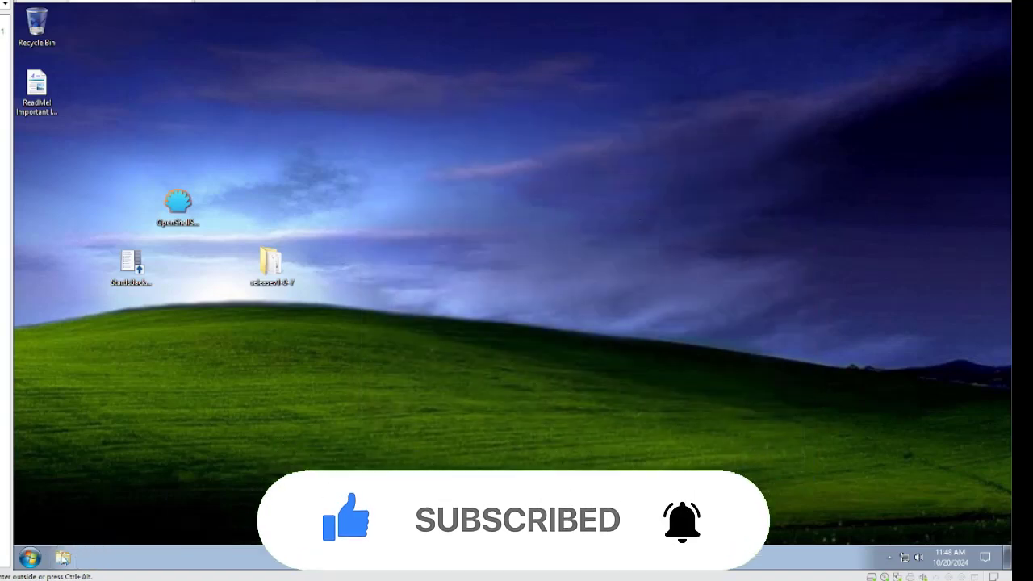
# - Log off from the Start menu, sign back in to the account, and open Computer in File Explorer
pyautogui.click(32, 557)
pyautogui.click(222, 526)
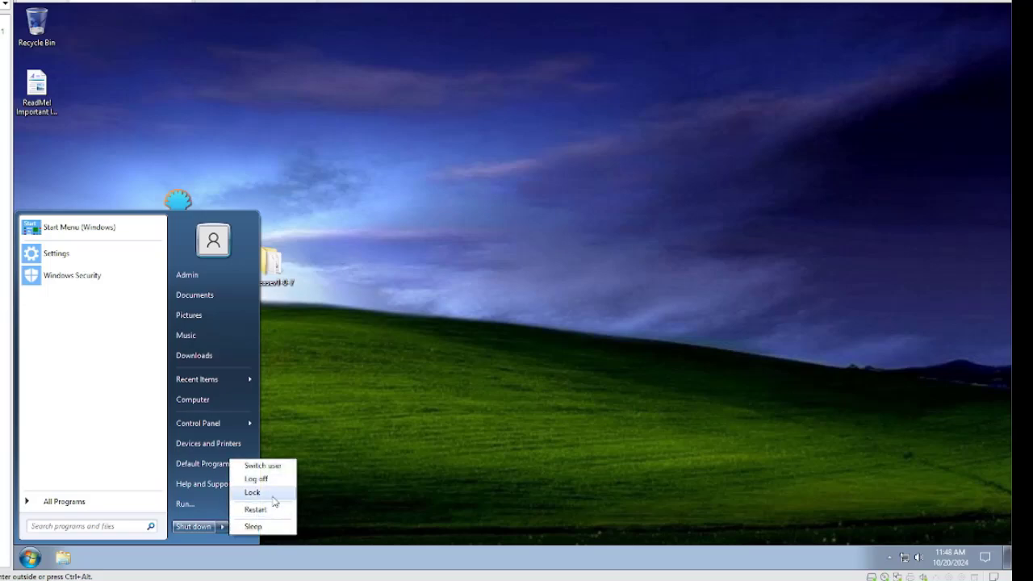
pyautogui.click(273, 483)
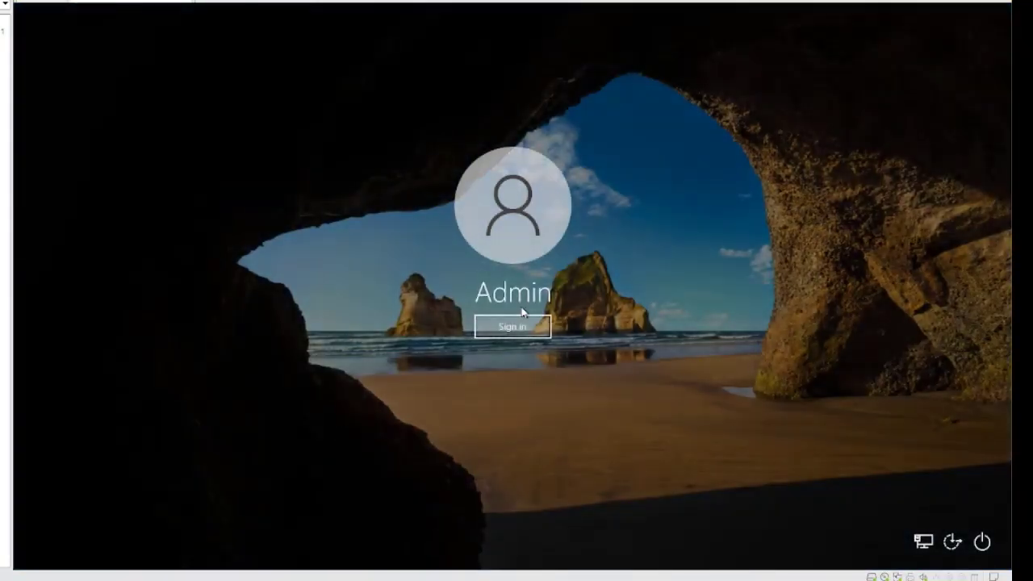
pyautogui.click(522, 319)
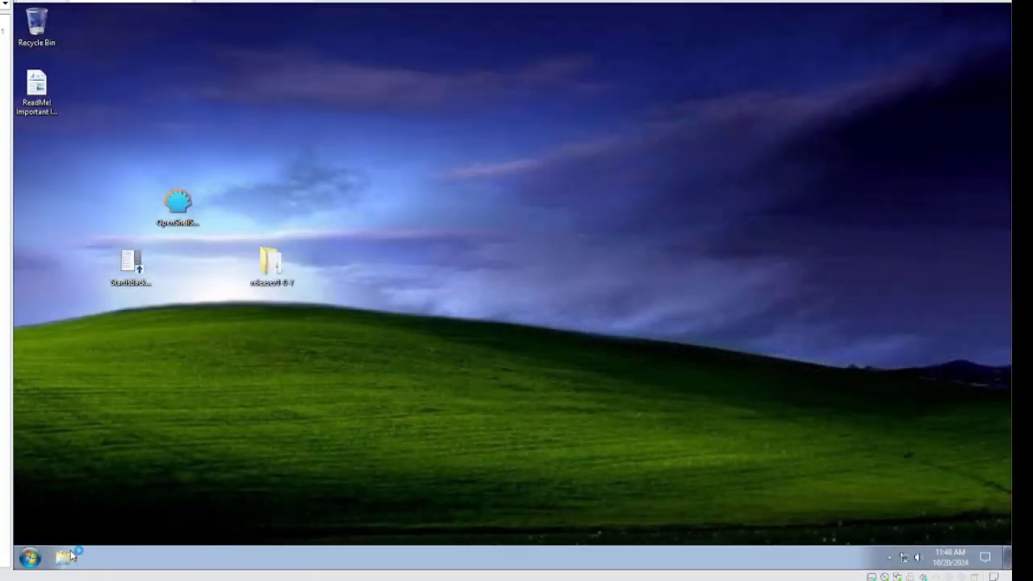
pyautogui.click(68, 557)
pyautogui.click(436, 280)
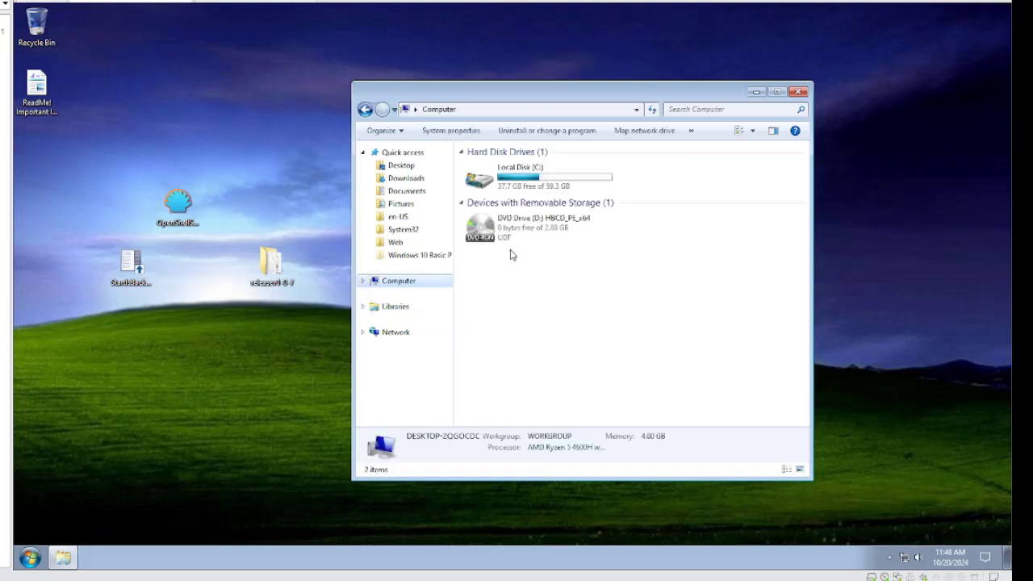
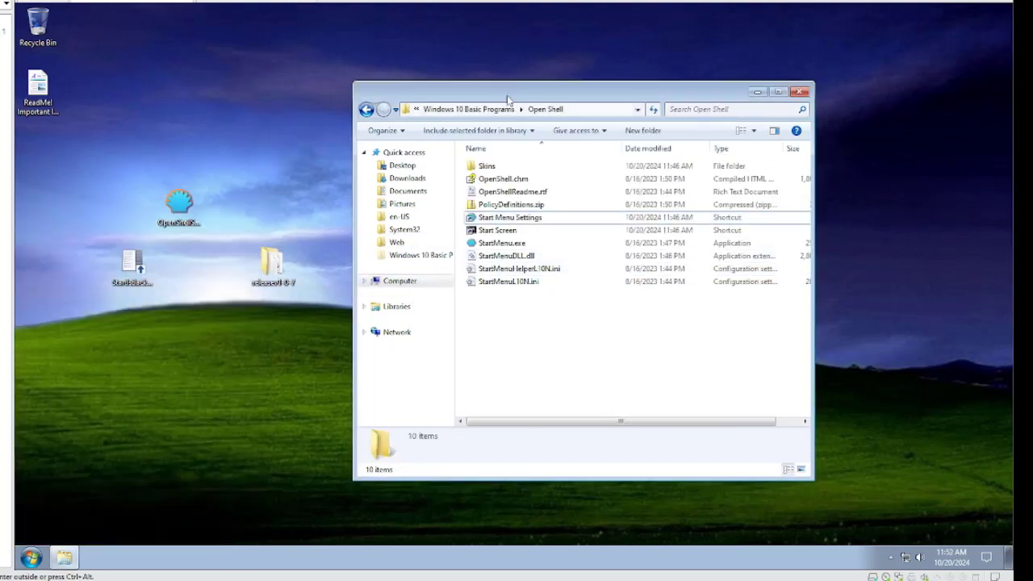
# - Launch WinaeroTweaker.exe from the Winaero Tweaker folder in Windows 10 Basic Programs and close the Explorer window
pyautogui.click(485, 108)
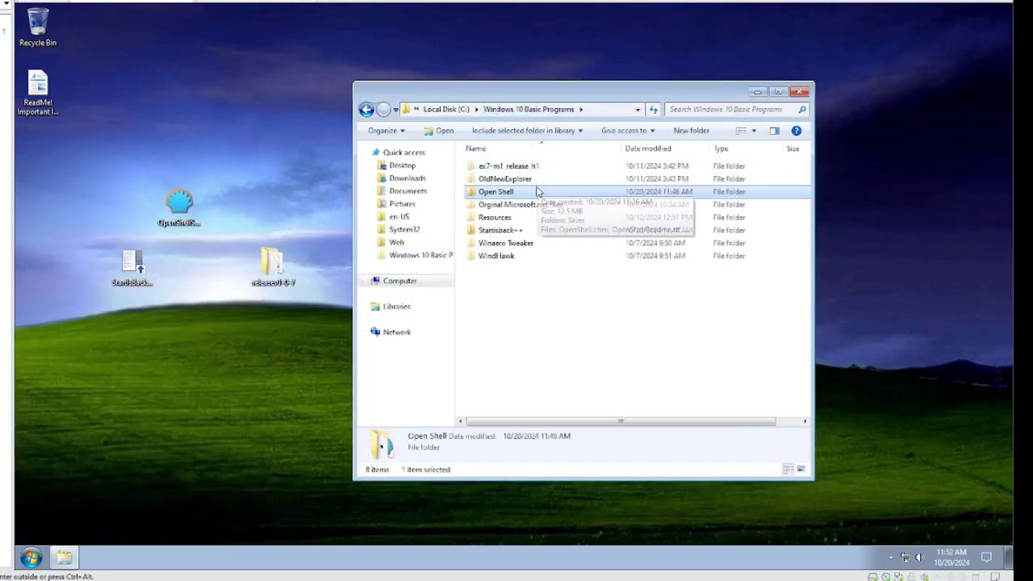
pyautogui.doubleClick(497, 242)
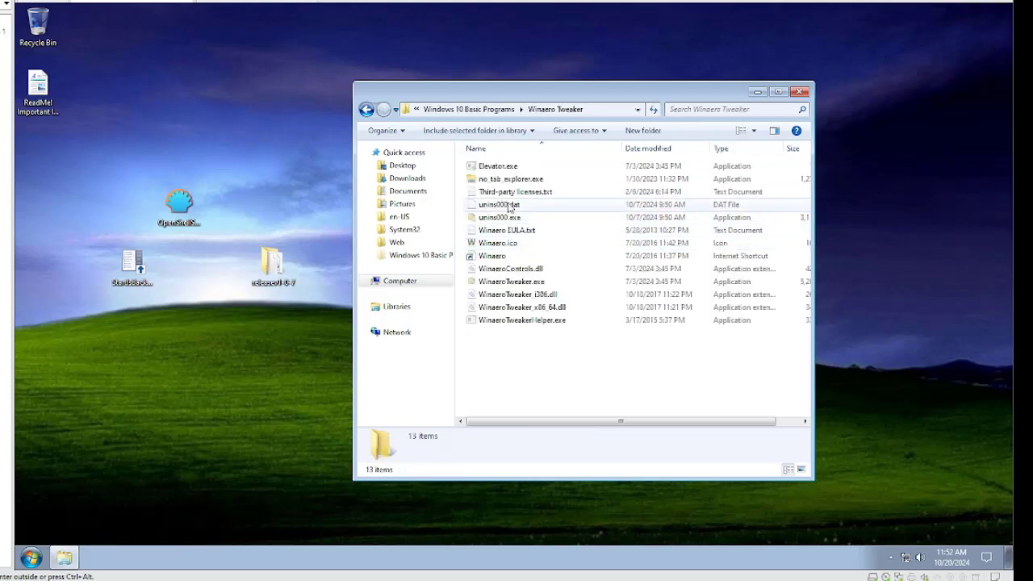
pyautogui.click(495, 242)
pyautogui.click(491, 255)
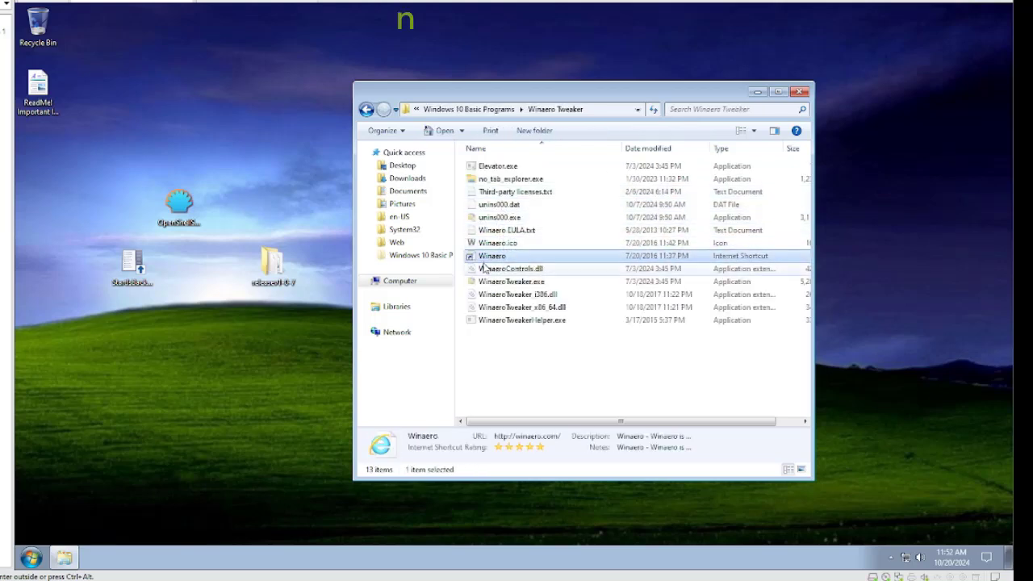
pyautogui.click(482, 280)
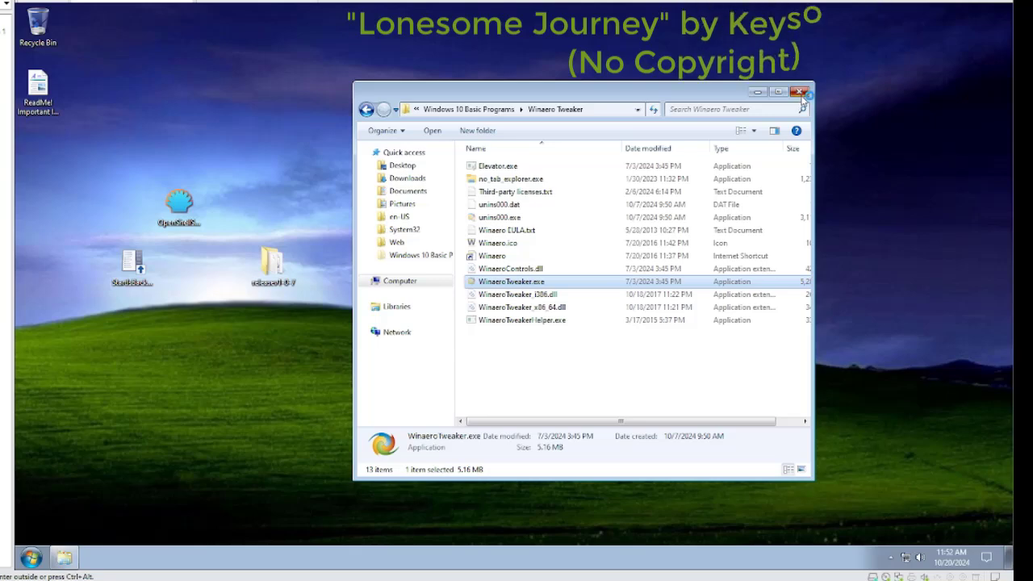
pyautogui.hotkey('alt', 'F4')
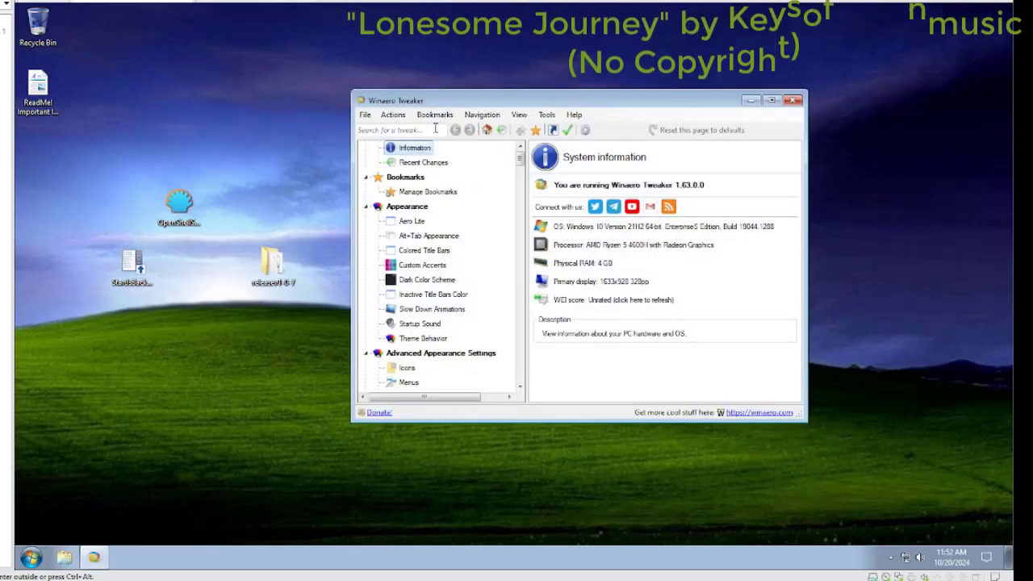
# - Search Winaero Tweaker for "trusted" and open the Run as TrustedInstaller tool
pyautogui.click(403, 130)
pyautogui.write('trusted')
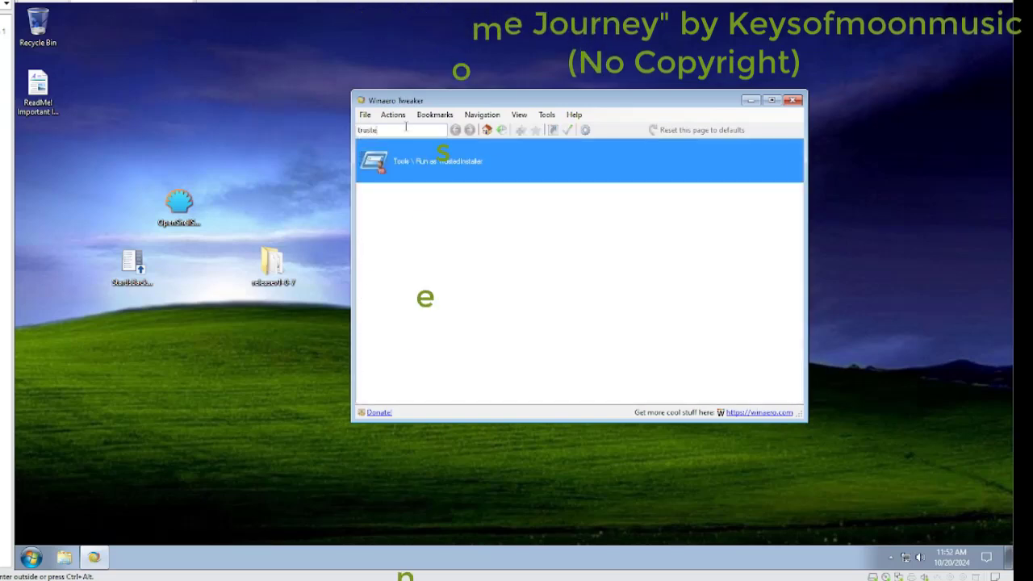
pyautogui.click(412, 160)
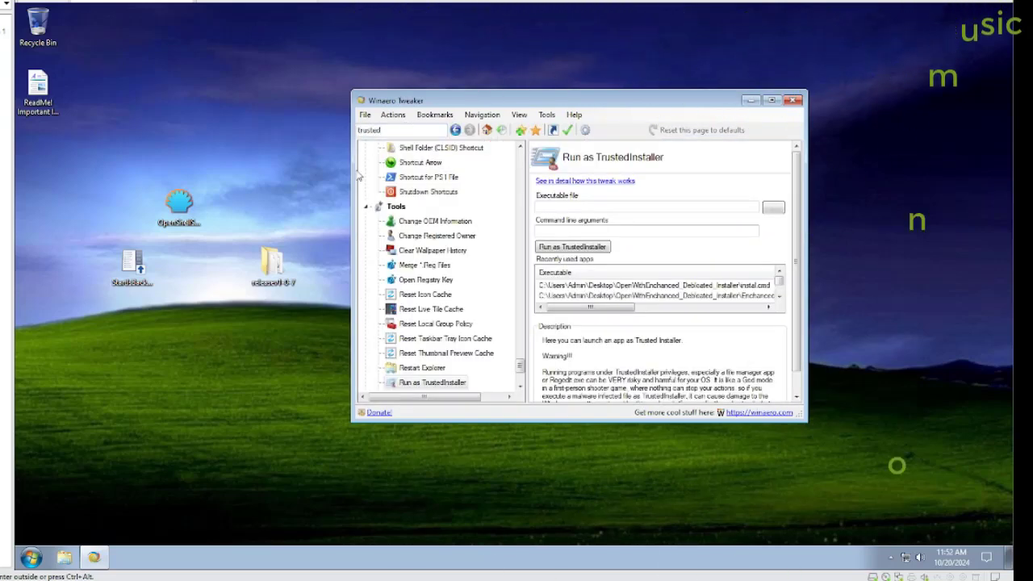
# - Open the releasev1-0-7 folder from the desktop and select ConsoleLogonHook.dll and ConsoleLogonUI.dll for copying
pyautogui.doubleClick(273, 265)
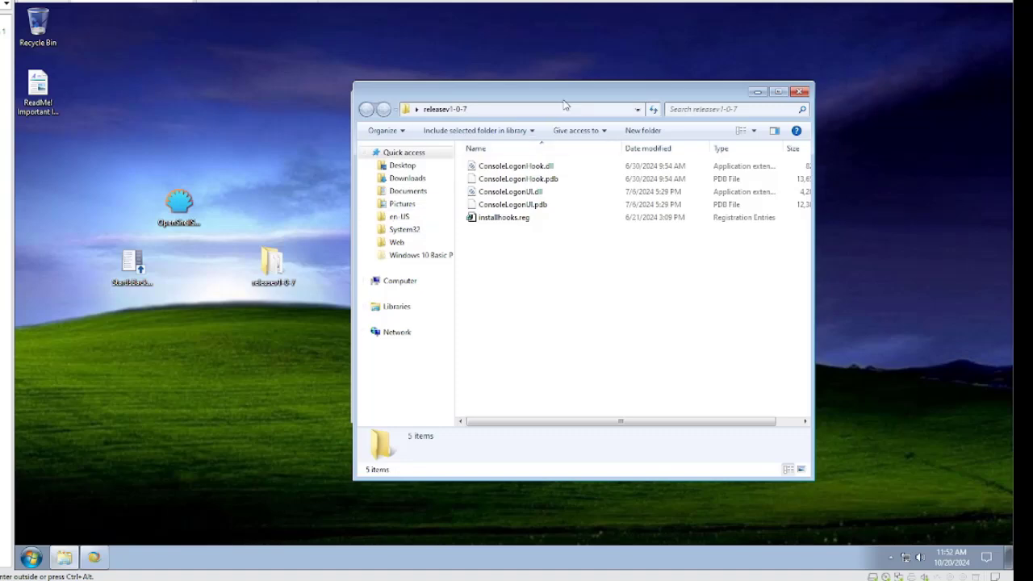
pyautogui.moveTo(539, 100); pyautogui.dragTo(608, 142)
pyautogui.click(575, 209)
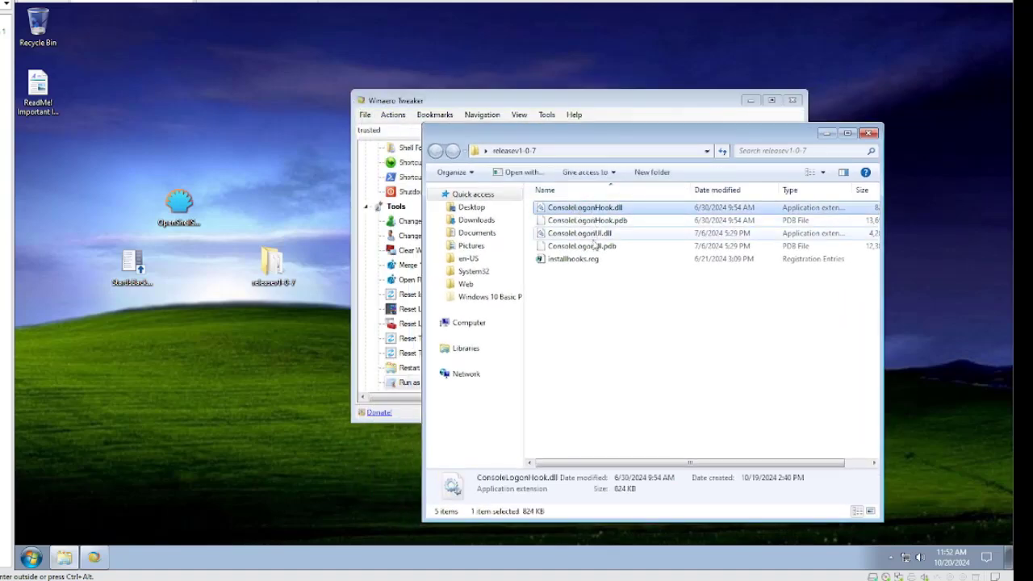
pyautogui.keyDown('ctrl'); pyautogui.click(594, 233); pyautogui.keyUp('ctrl')
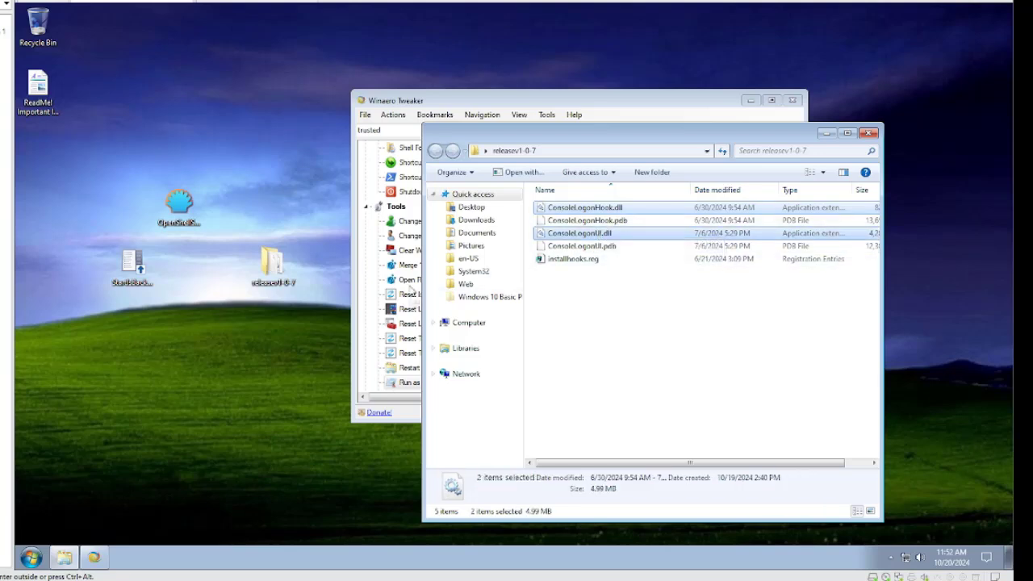
# - Open C:\Windows\System32 in a second Explorer window placed beside the releasev1-0-7 window
pyautogui.click(31, 557)
pyautogui.click(193, 440)
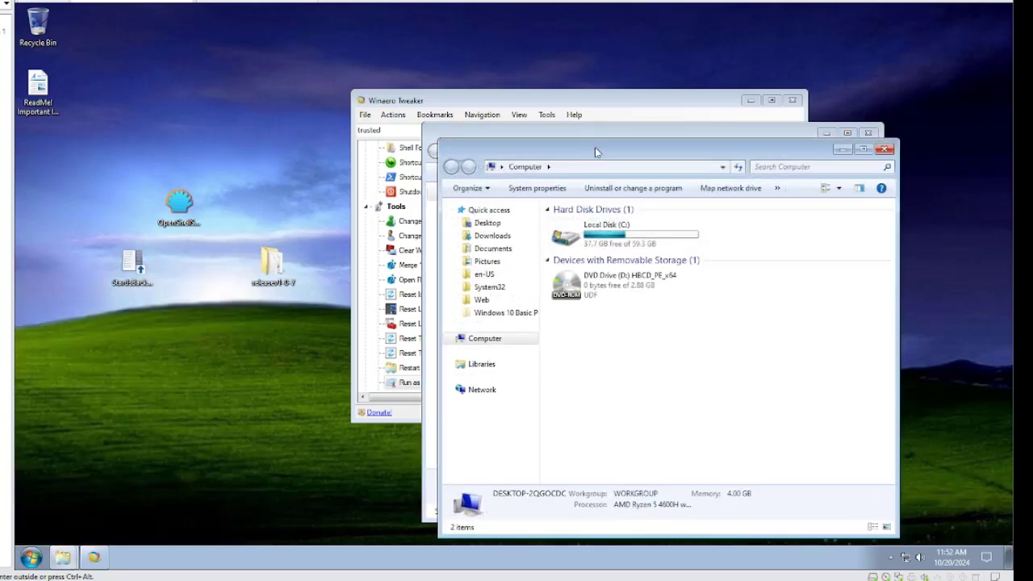
pyautogui.moveTo(595, 147); pyautogui.dragTo(246, 113)
pyautogui.doubleClick(242, 182)
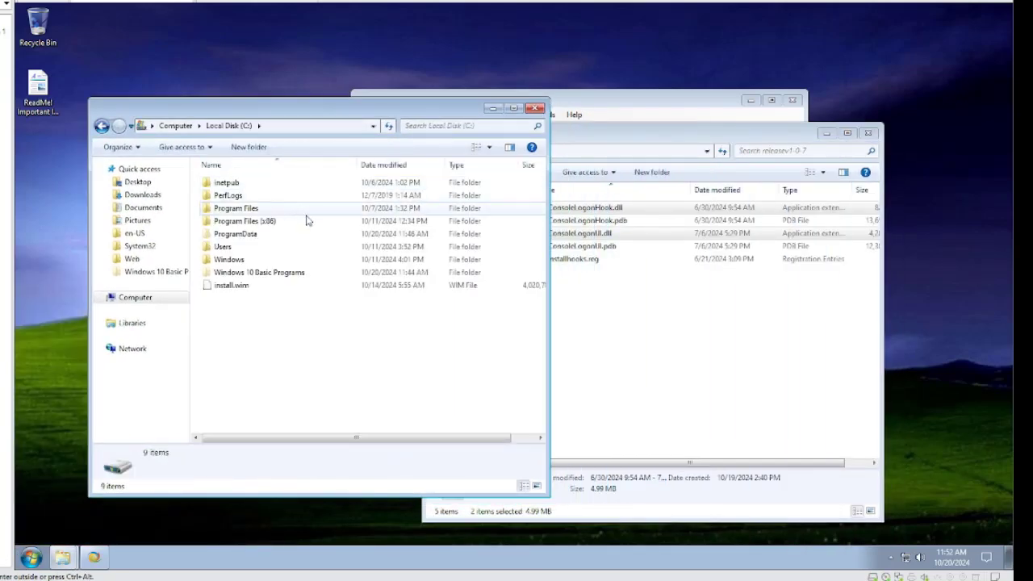
pyautogui.doubleClick(263, 260)
pyautogui.scroll(-20, 266, 266)
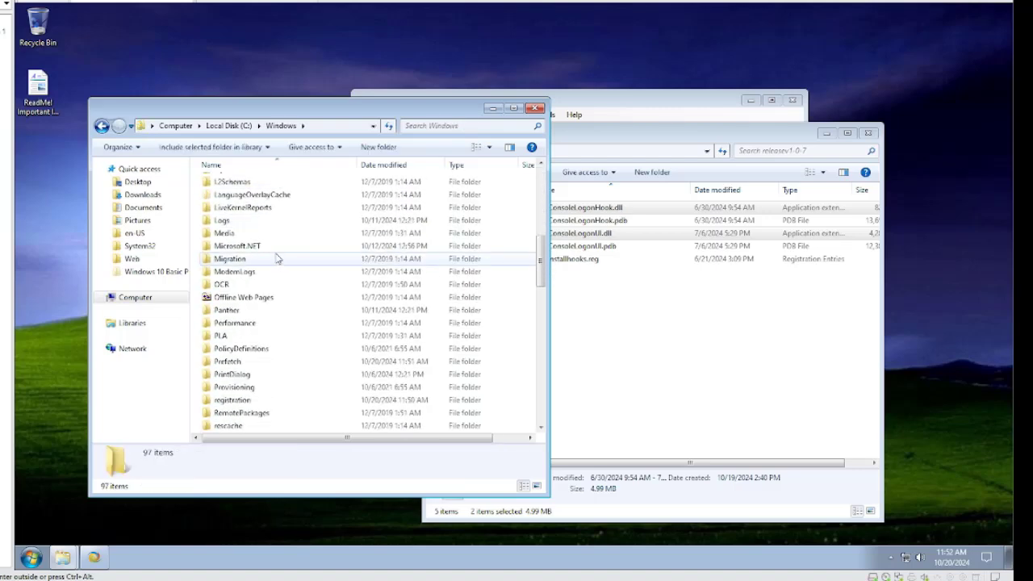
pyautogui.scroll(-1, 267, 307)
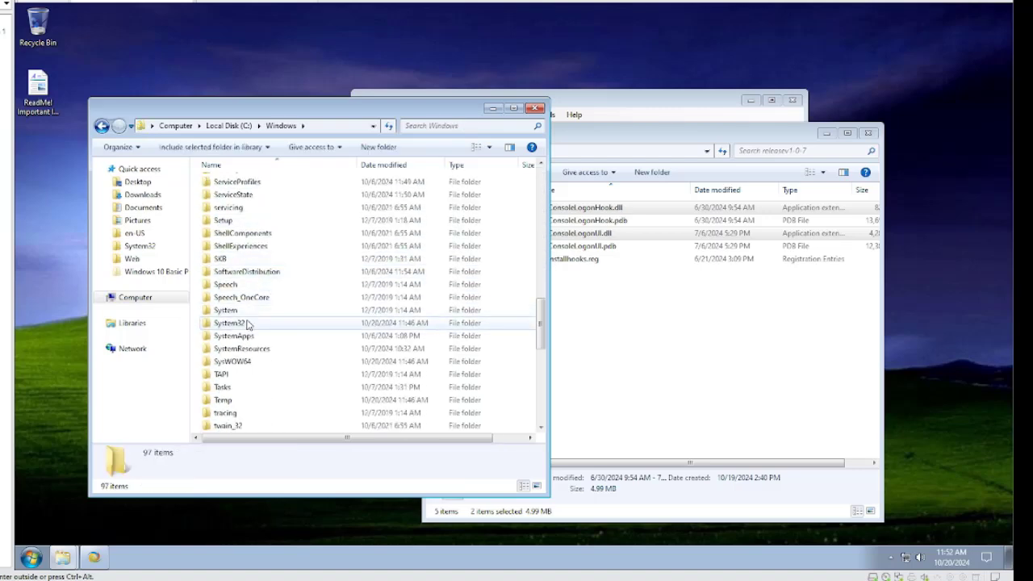
pyautogui.doubleClick(230, 325)
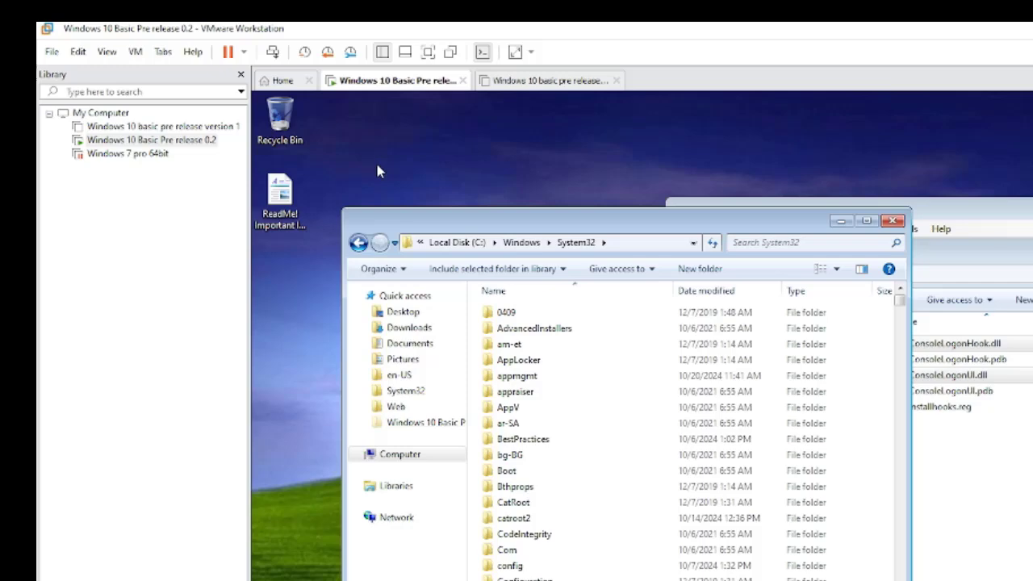
# - Take a VMware snapshot of the virtual machine named "Before installing windows 7 logon screen" and close the Snapshot Manager
pyautogui.click(350, 52)
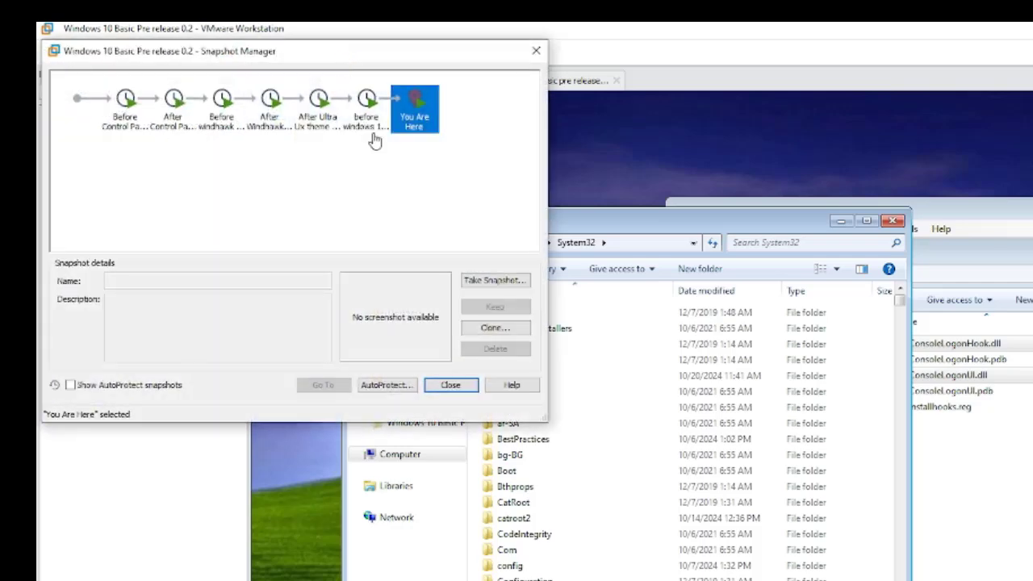
pyautogui.click(478, 282)
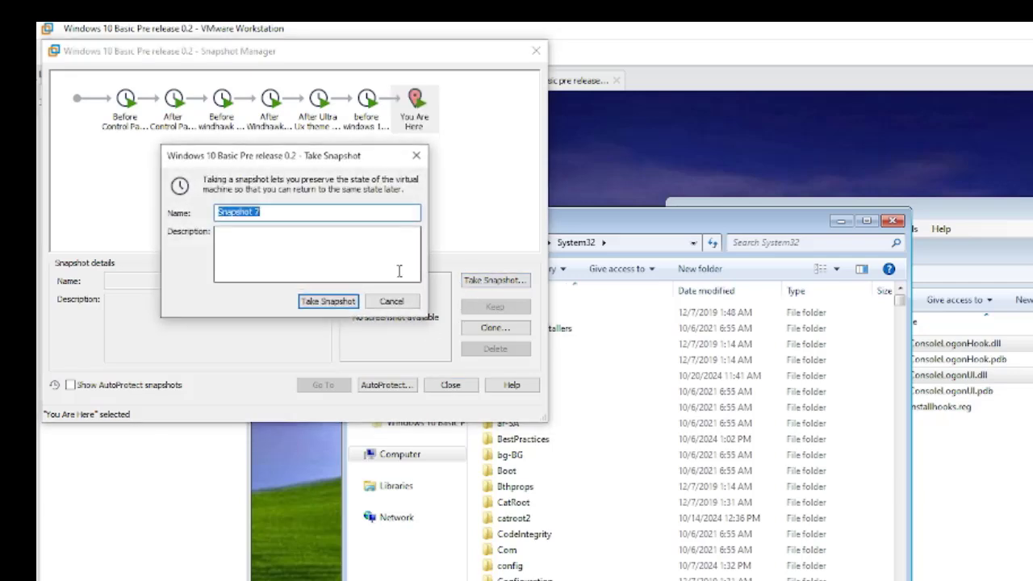
pyautogui.write('Before installing window')
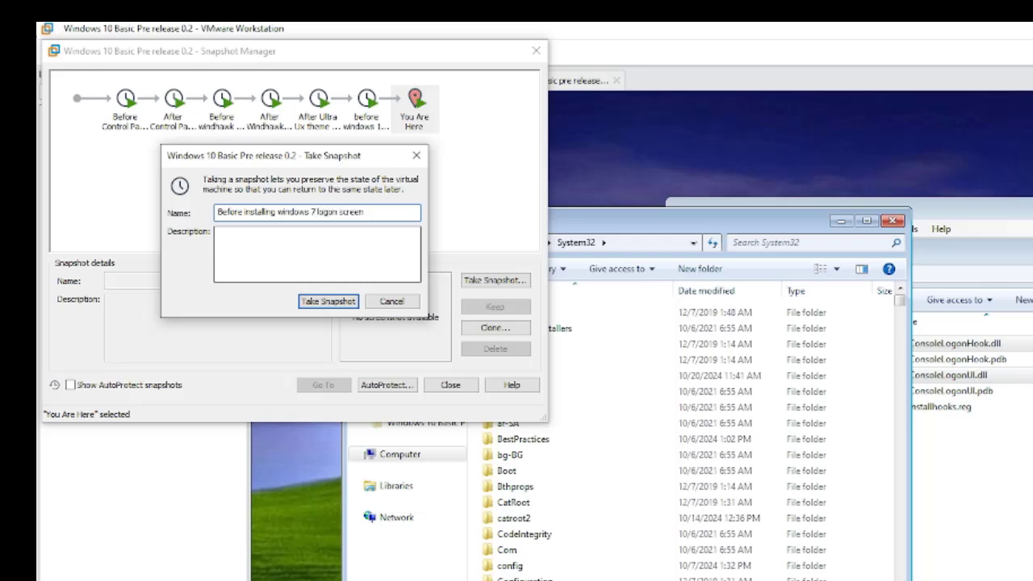
pyautogui.press('Return')
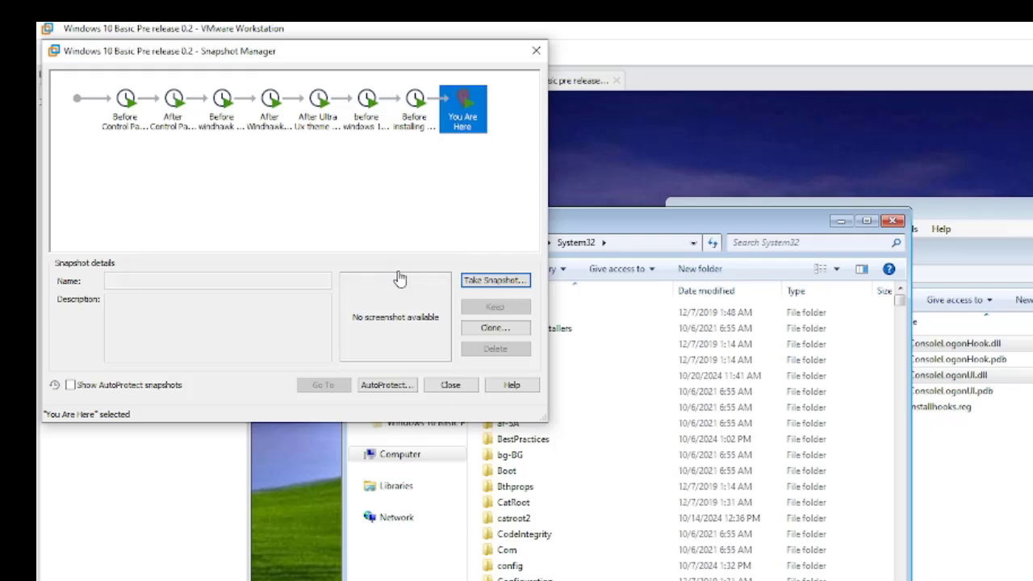
pyautogui.click(420, 128)
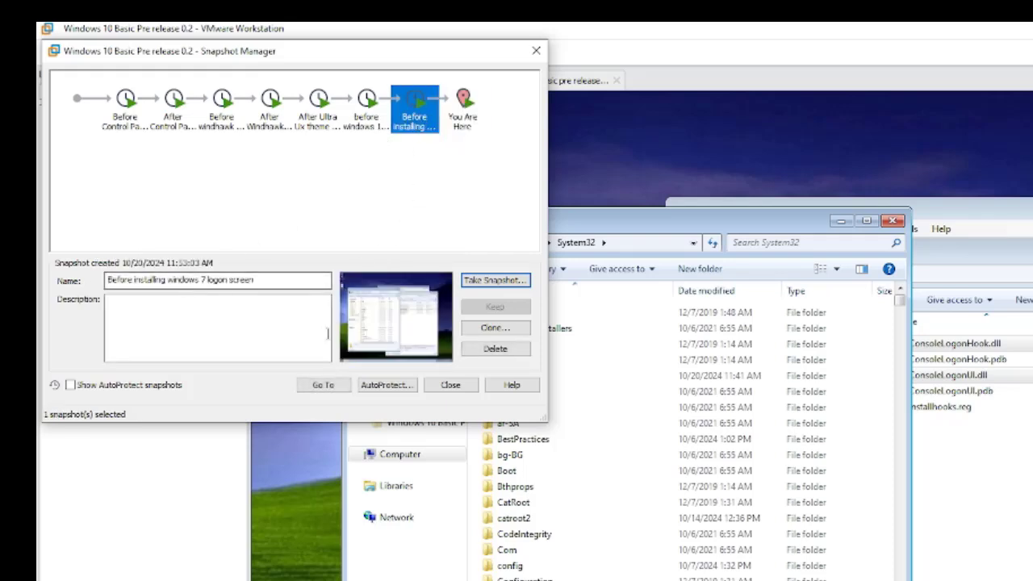
pyautogui.click(536, 50)
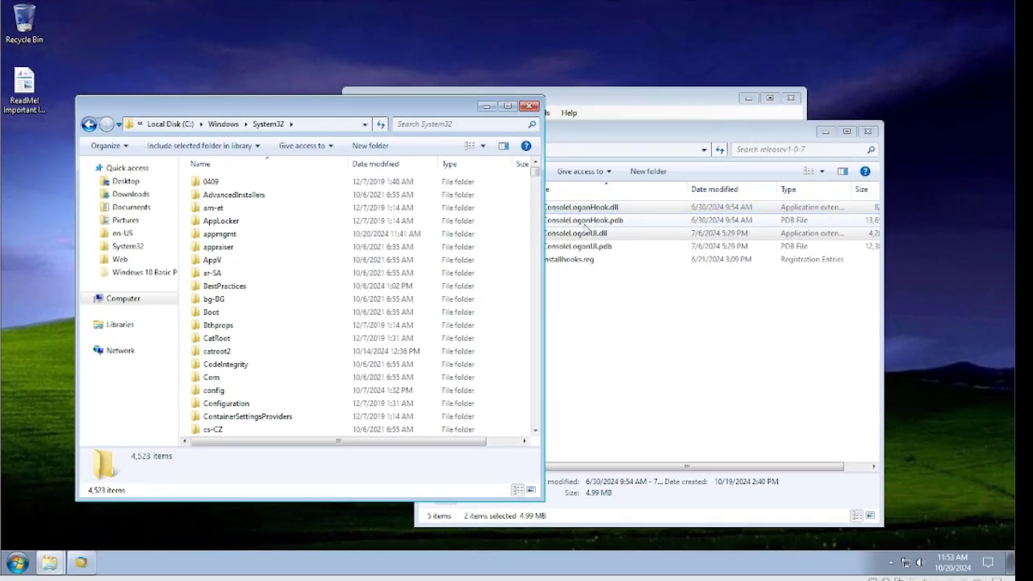
# - Paste ConsoleLogonHook.dll and ConsoleLogonUI.dll into the System32 folder
pyautogui.click(174, 324)
pyautogui.hotkey('ctrl', 'v')
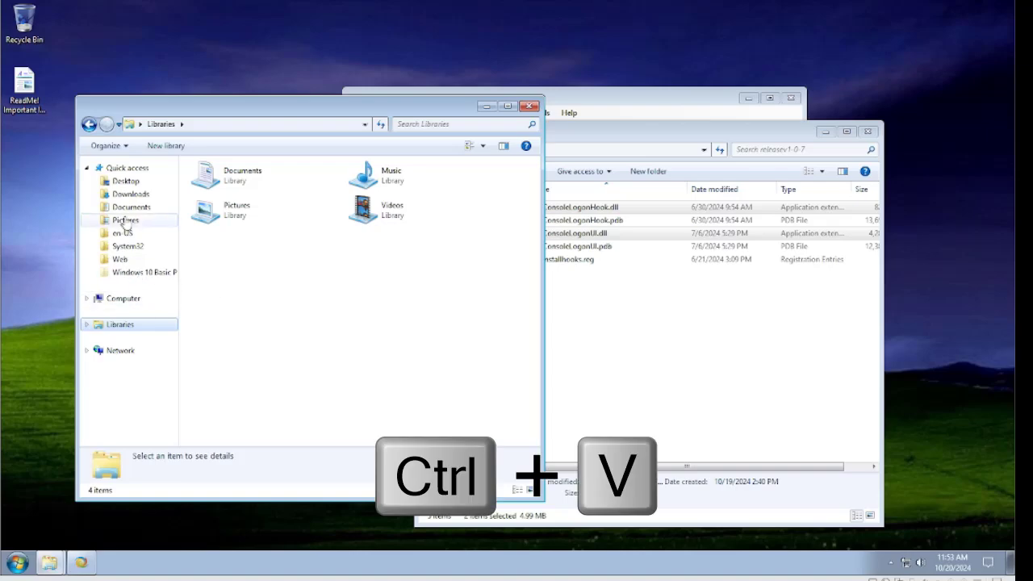
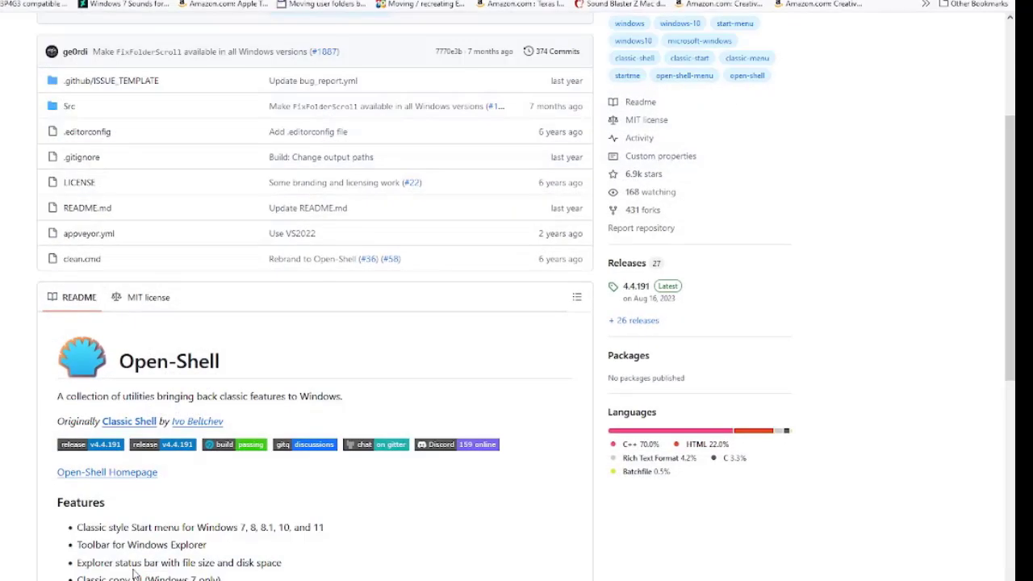
# - Copy the registry commands from the README's Installation section in the browser, return to the virtual machine, and run cmd.exe as TrustedInstaller
pyautogui.scroll(-15, 372, 220)
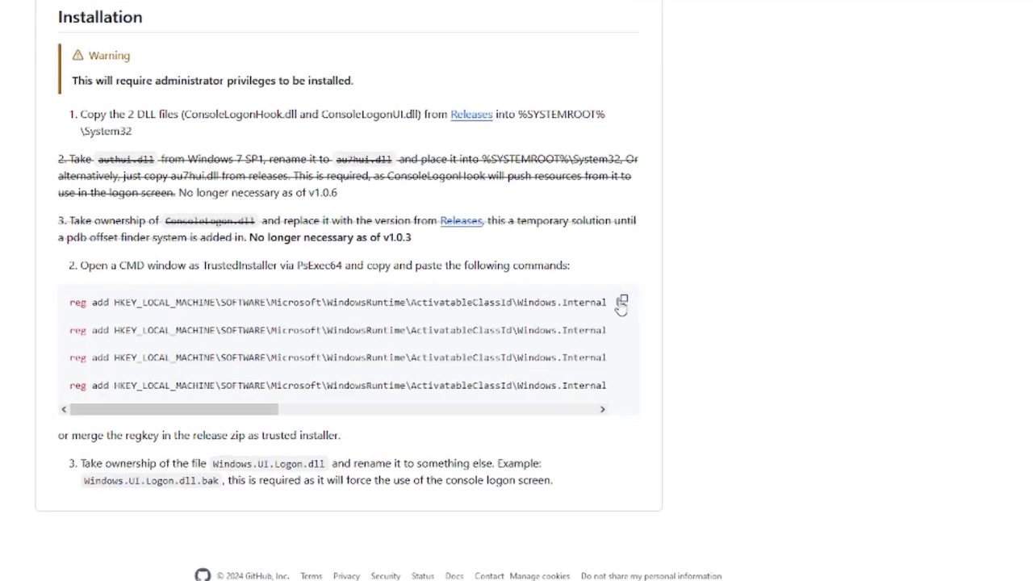
pyautogui.click(557, 310)
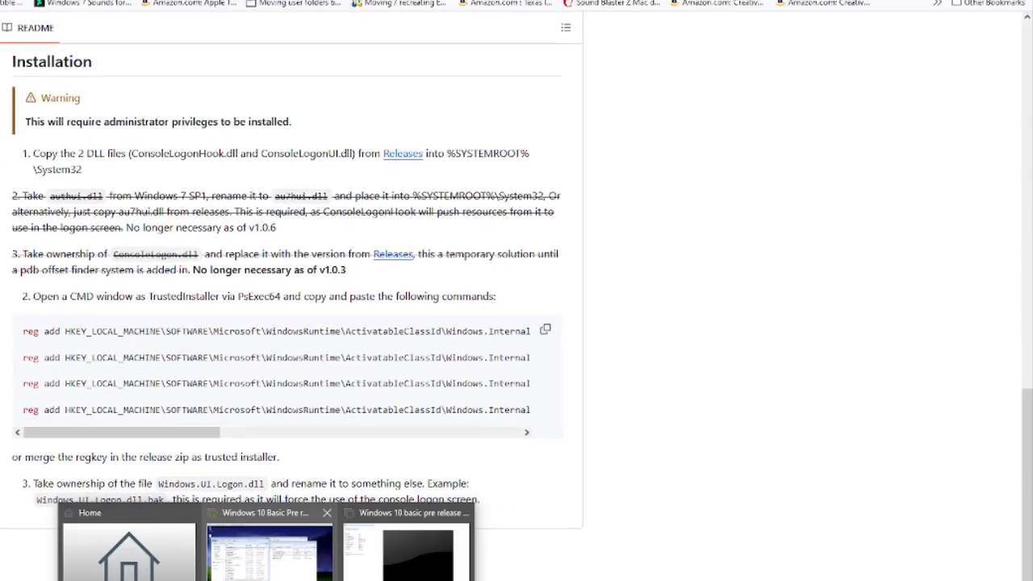
pyautogui.click(269, 553)
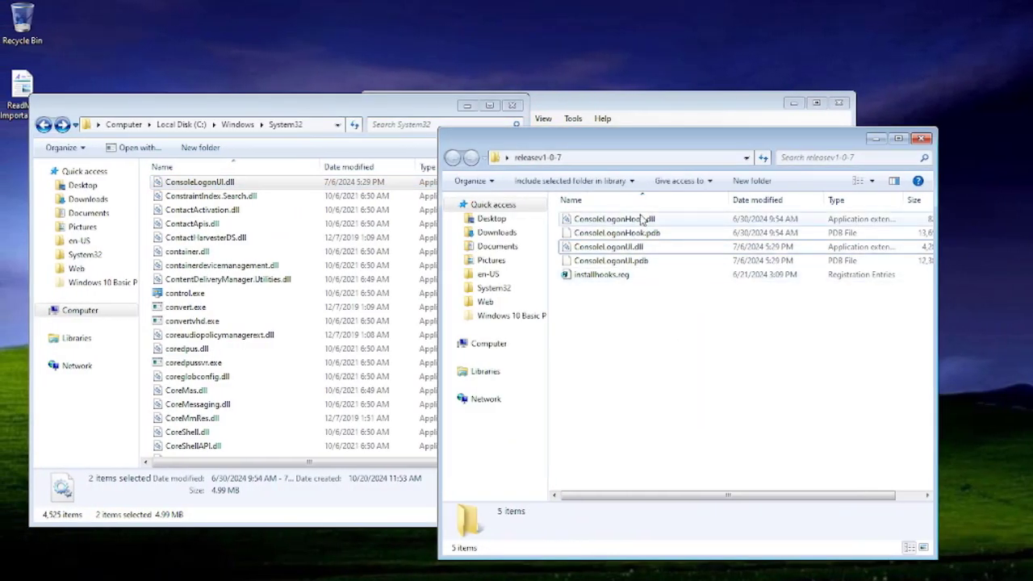
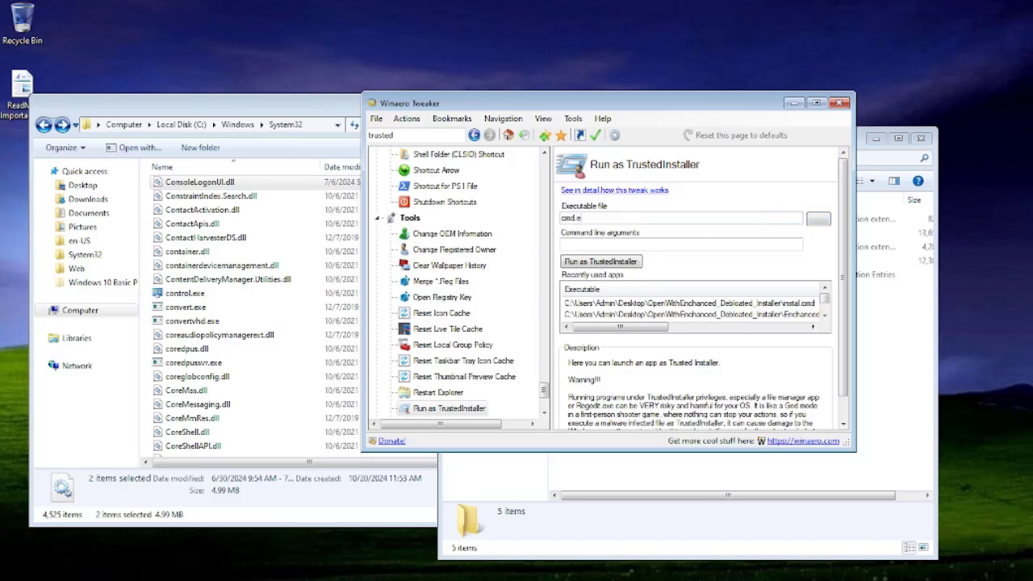
pyautogui.click(611, 263)
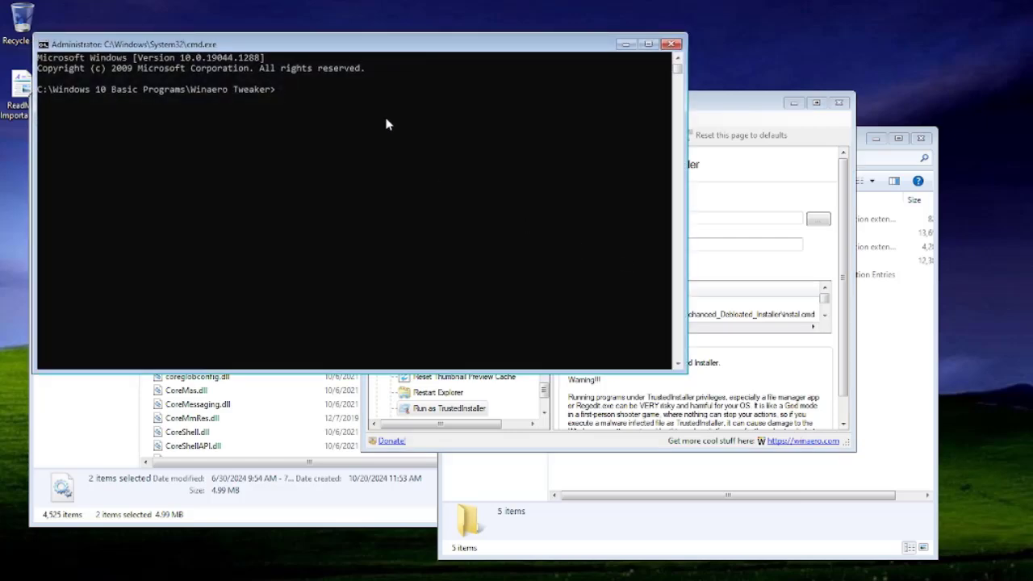
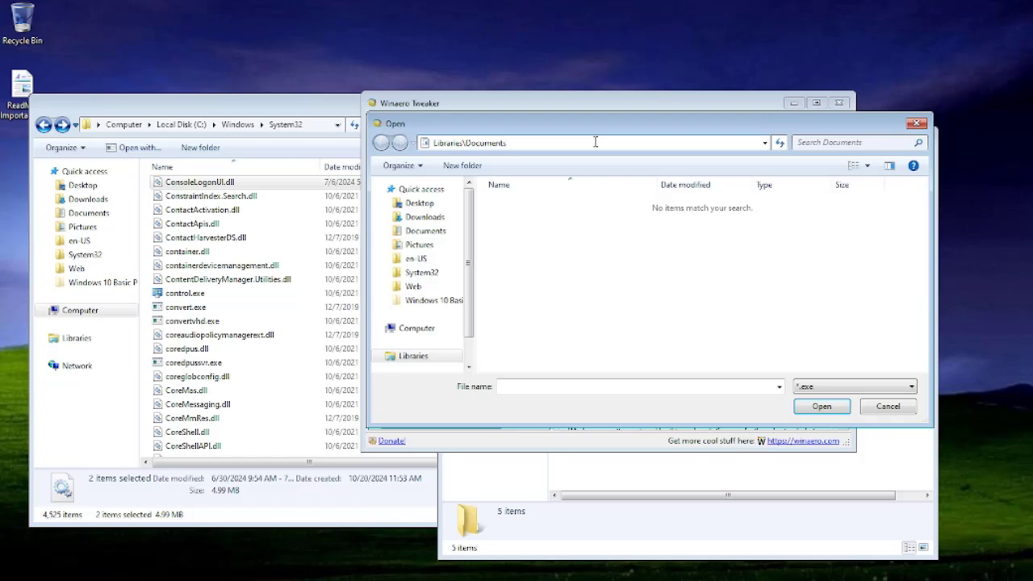
# - Pick installhooks.reg from the desktop's releasev1-0-7 folder, listing all file types, and run it as TrustedInstaller
pyautogui.click(595, 142)
pyautogui.write('C:\\Users\\Admin\\Desktop\\releasev1-0-7')
pyautogui.press('Return')
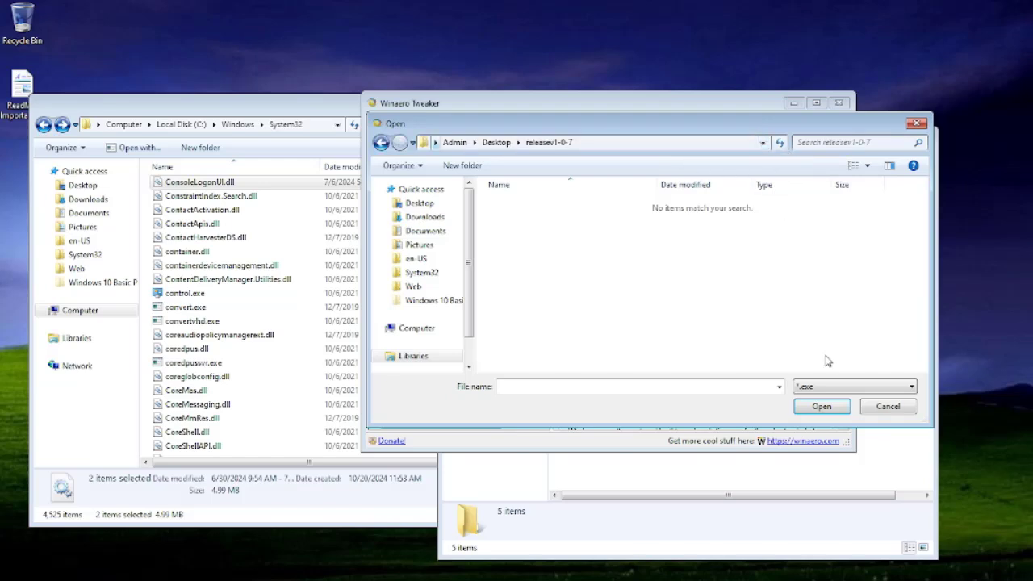
pyautogui.click(832, 386)
pyautogui.click(815, 418)
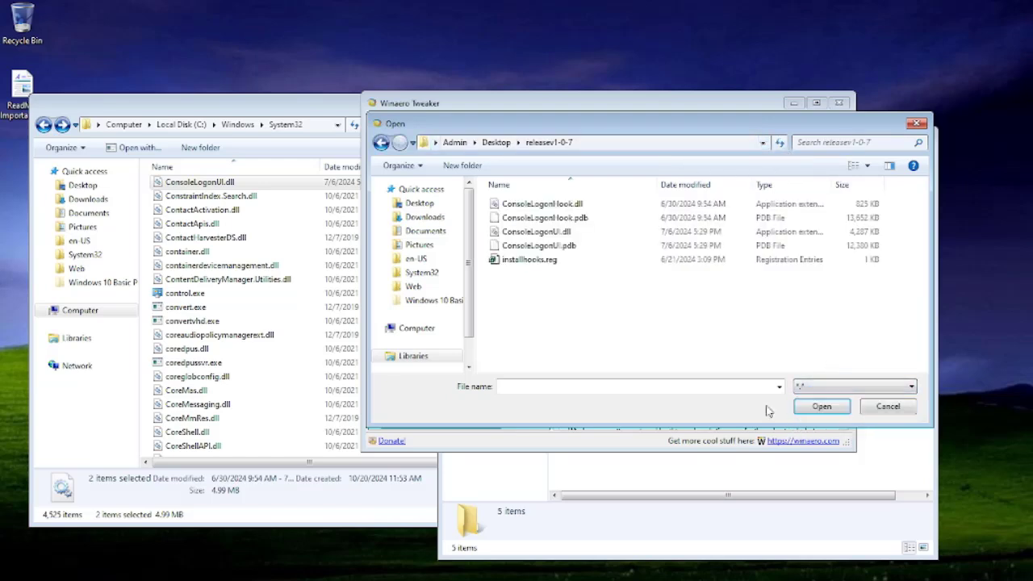
pyautogui.click(537, 267)
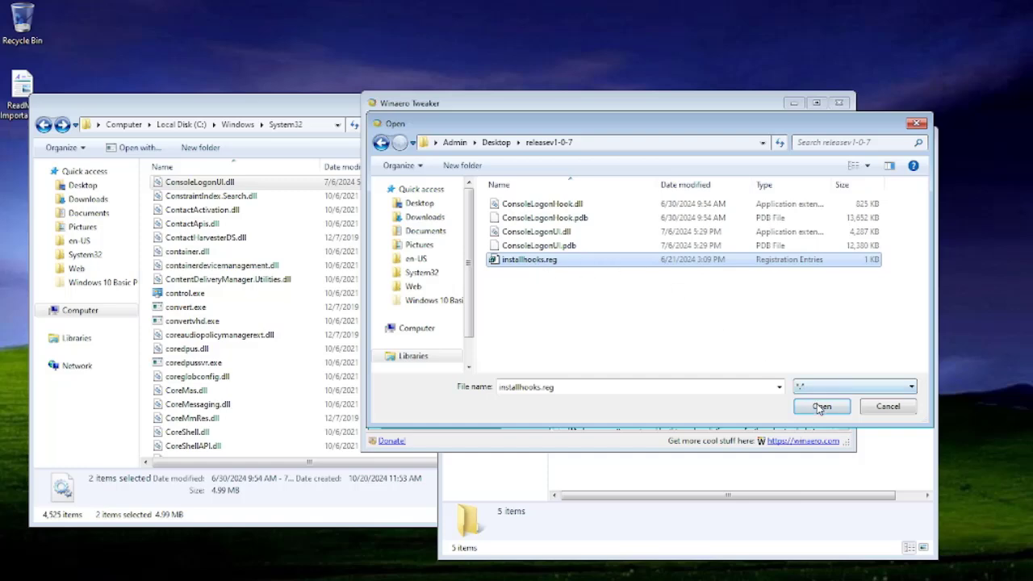
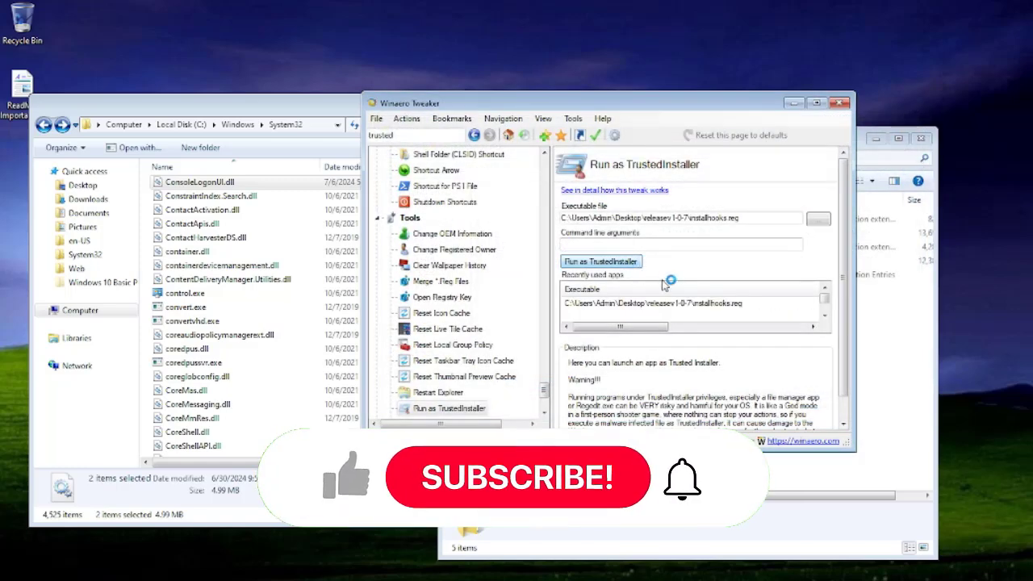
# - Confirm merging installhooks.reg into the registry, then close Winaero Tweaker and the releasev1-0-7 window
pyautogui.click(643, 313)
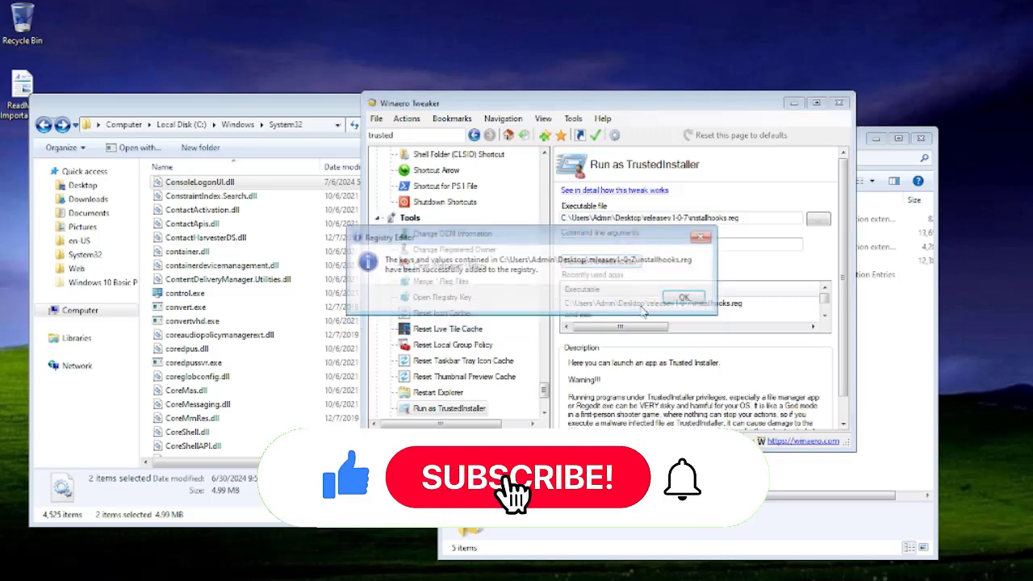
pyautogui.click(684, 298)
pyautogui.click(841, 104)
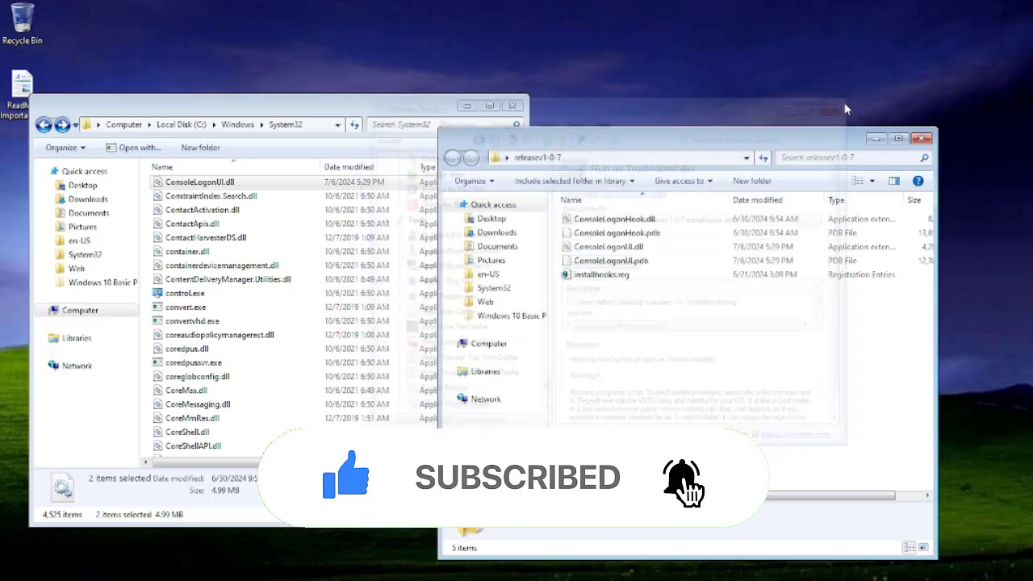
pyautogui.click(921, 138)
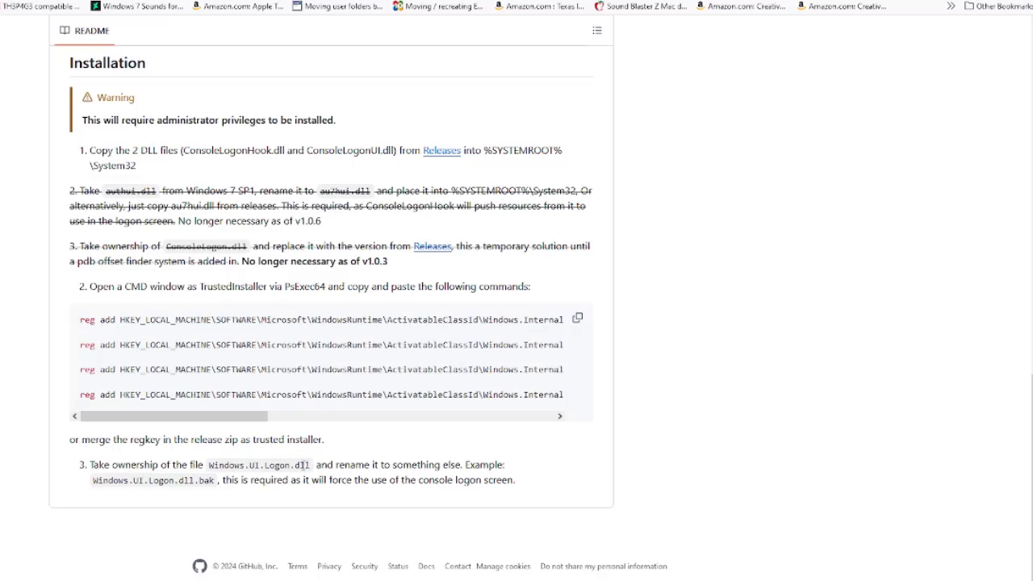
# - Copy the file name Windows.UI.Logon.dll from the README's Installation section in the browser and switch back to the virtual machine's System32 window
pyautogui.moveTo(209, 469); pyautogui.dragTo(315, 472)
pyautogui.rightClick(289, 469)
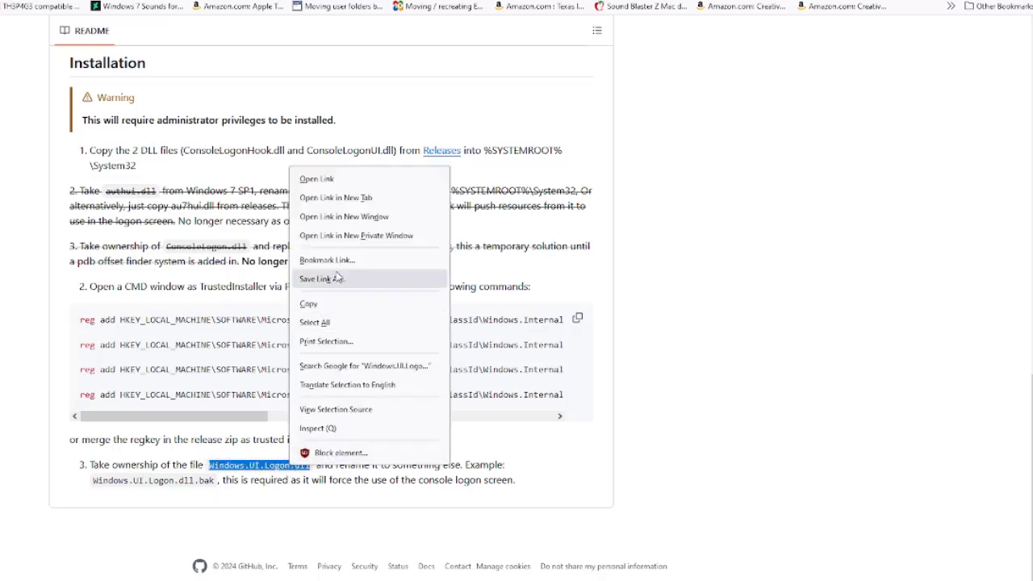
pyautogui.click(322, 311)
pyautogui.click(287, 399)
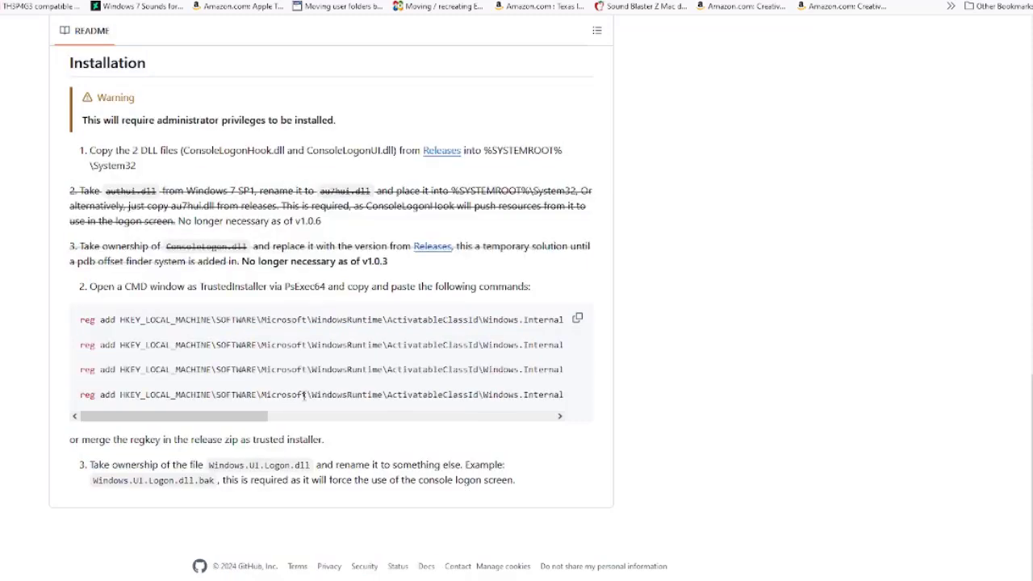
pyautogui.tripleClick(255, 466)
pyautogui.doubleClick(255, 466)
pyautogui.moveTo(223, 467); pyautogui.dragTo(311, 466)
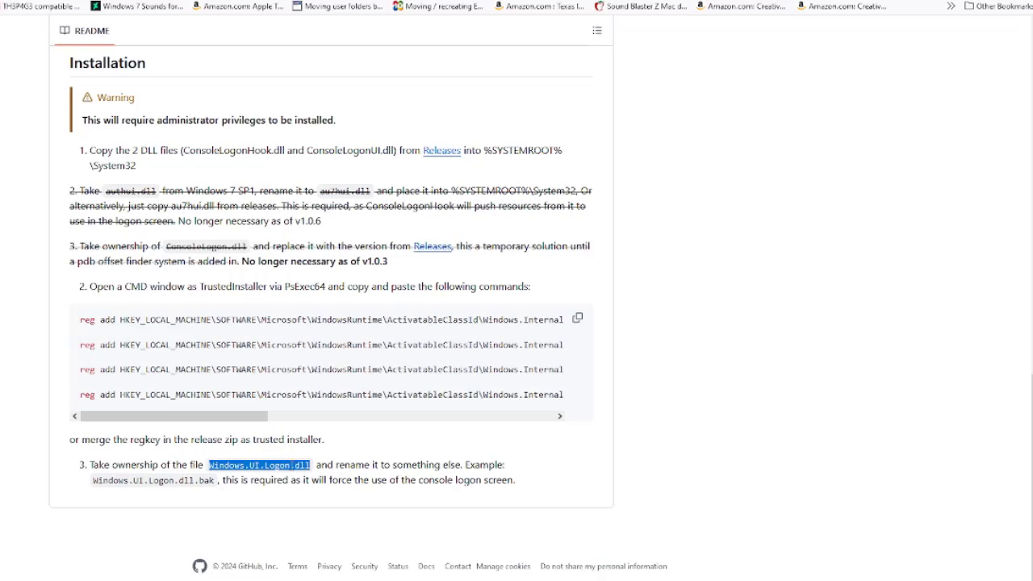
pyautogui.rightClick(288, 466)
pyautogui.click(339, 299)
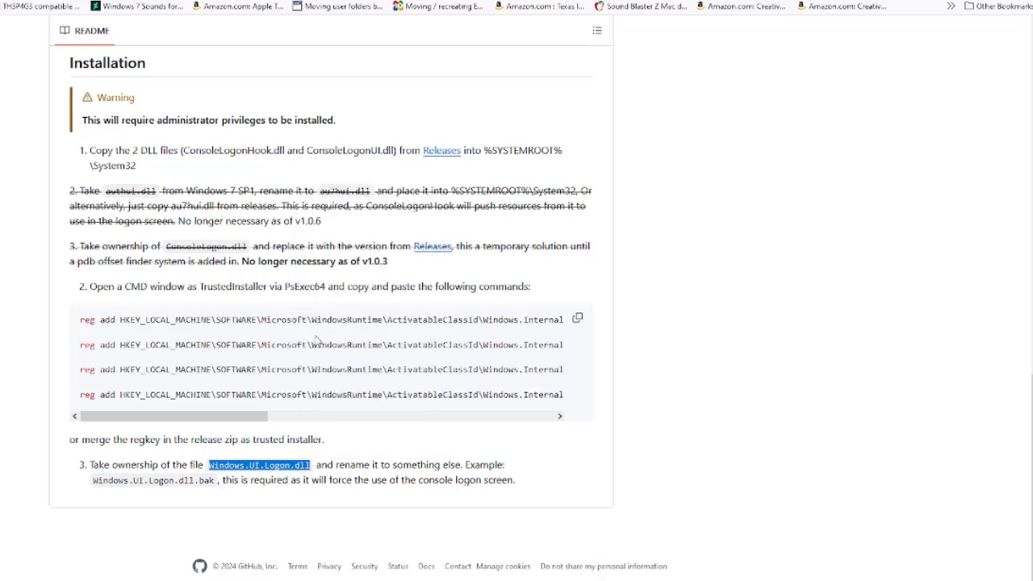
pyautogui.click(206, 485)
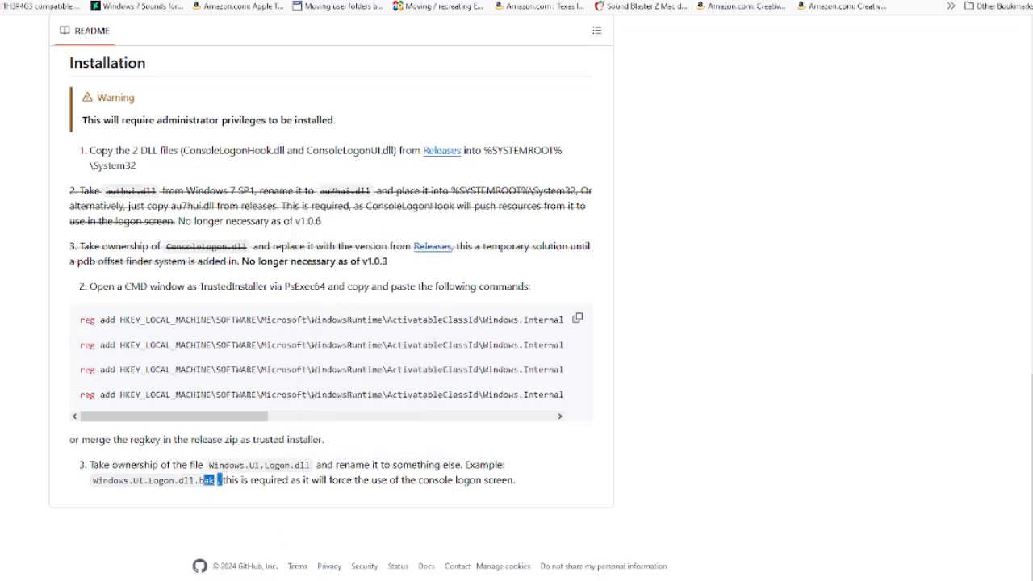
pyautogui.moveTo(312, 578)
pyautogui.click(351, 549)
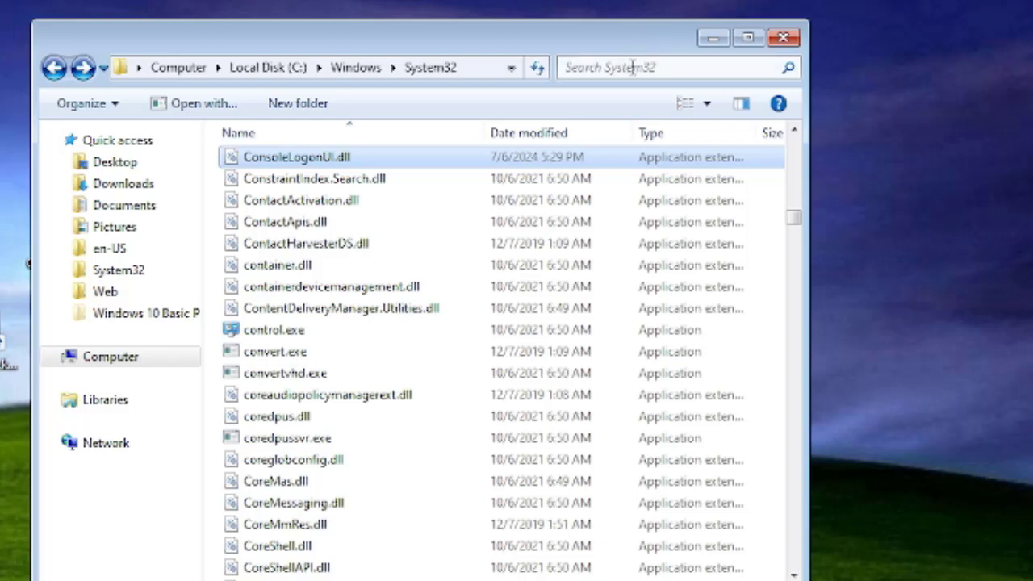
# - Search the System32 folder for Windows.UI.Logon.dll and open the matching file's location
pyautogui.click(633, 68)
pyautogui.hotkey('ctrl', 'v')
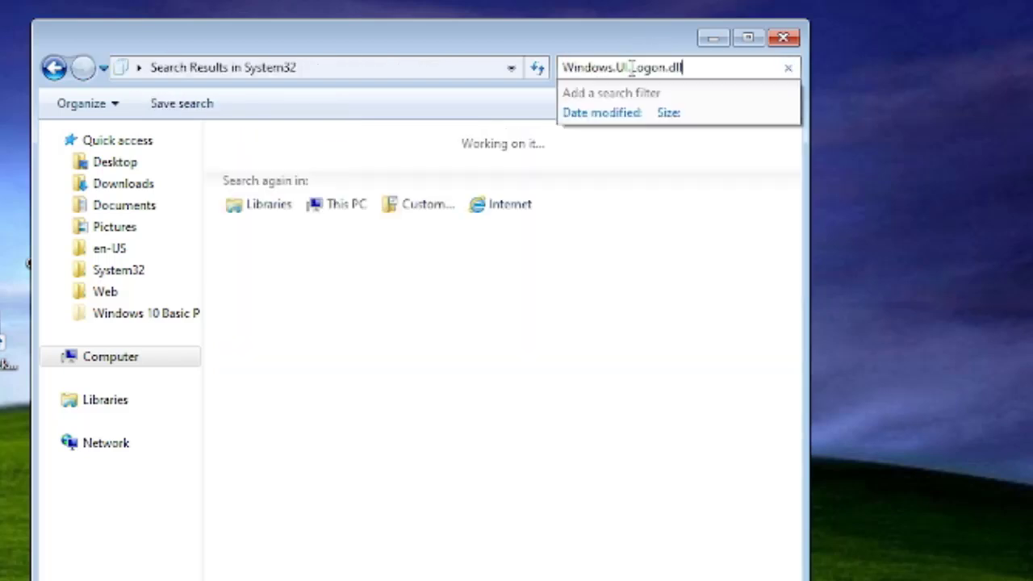
pyautogui.click(431, 155)
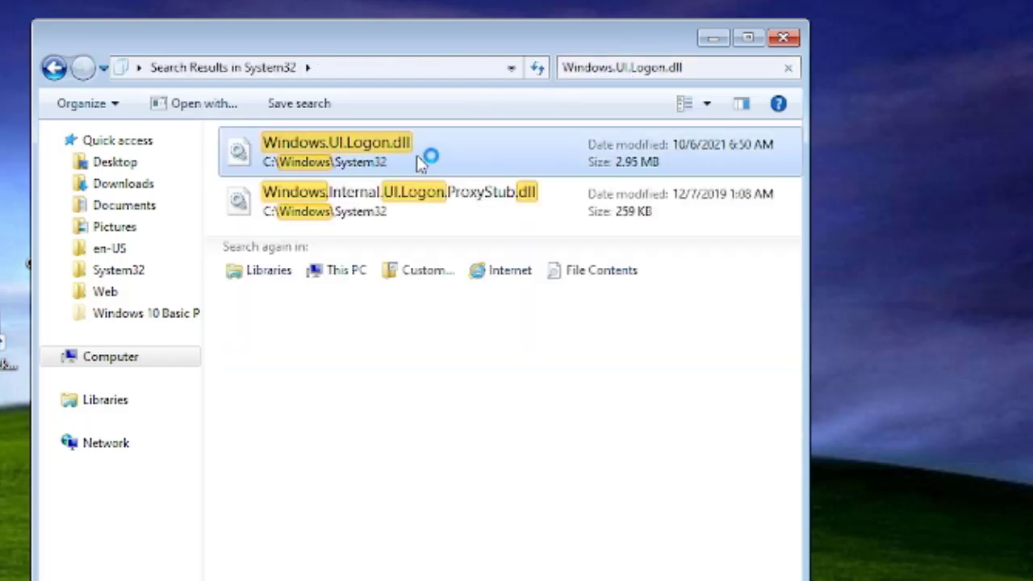
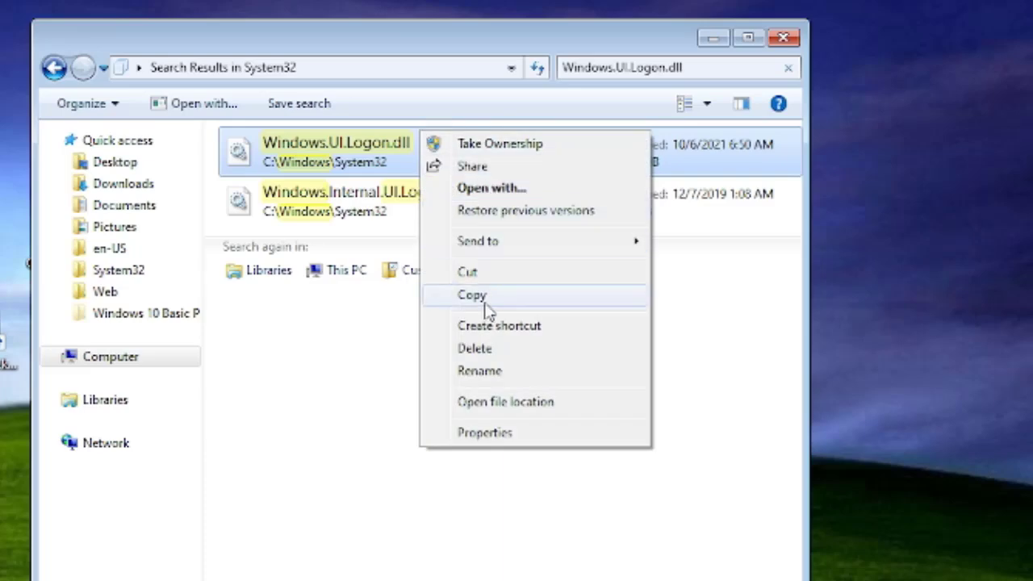
pyautogui.click(449, 401)
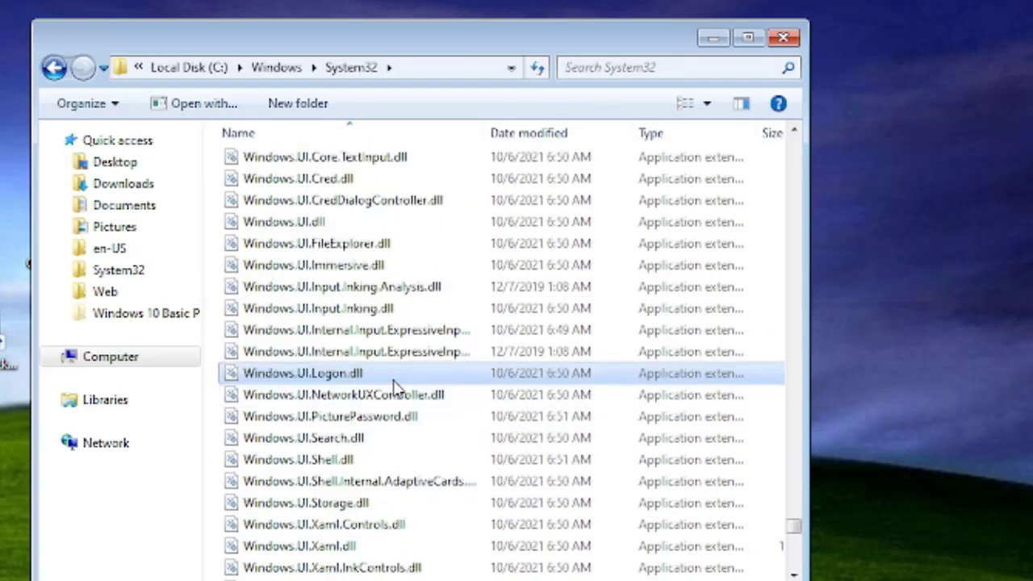
# - Rename Windows.UI.Logon.dll in System32 to Windows.UI.Logon.dll.bak with administrator permission, then close the folder window
pyautogui.rightClick(378, 374)
pyautogui.press('m')
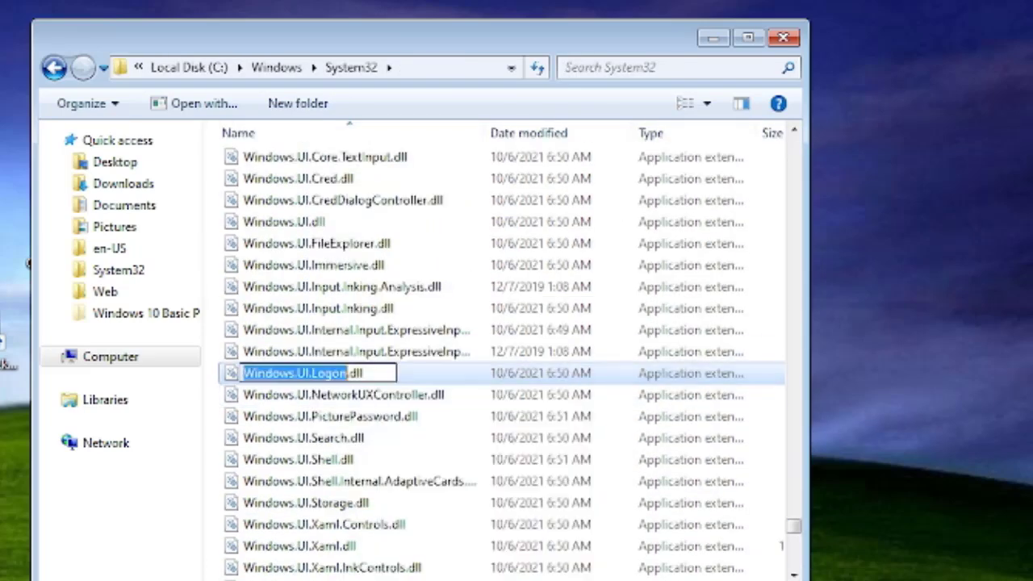
pyautogui.press('End')
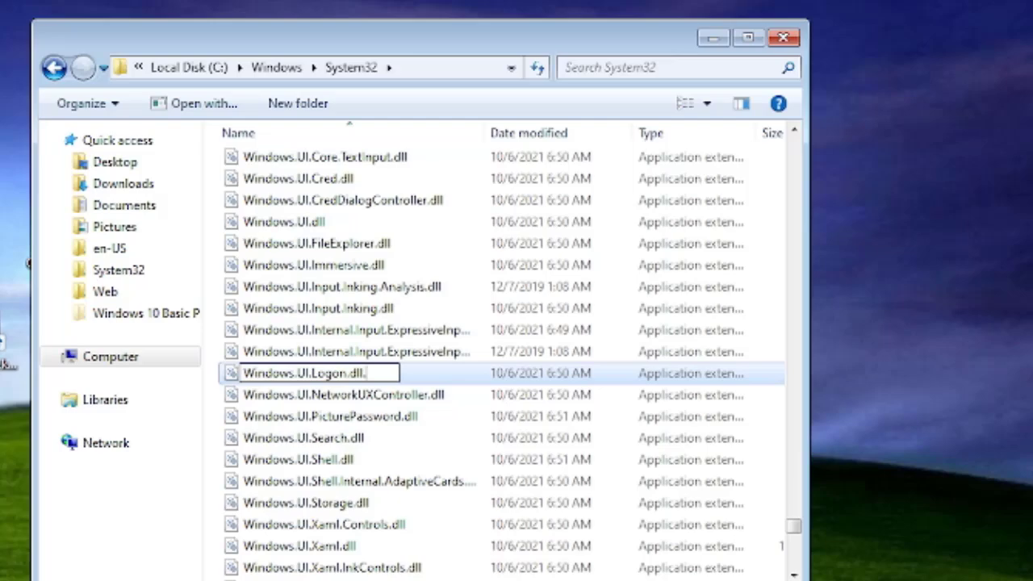
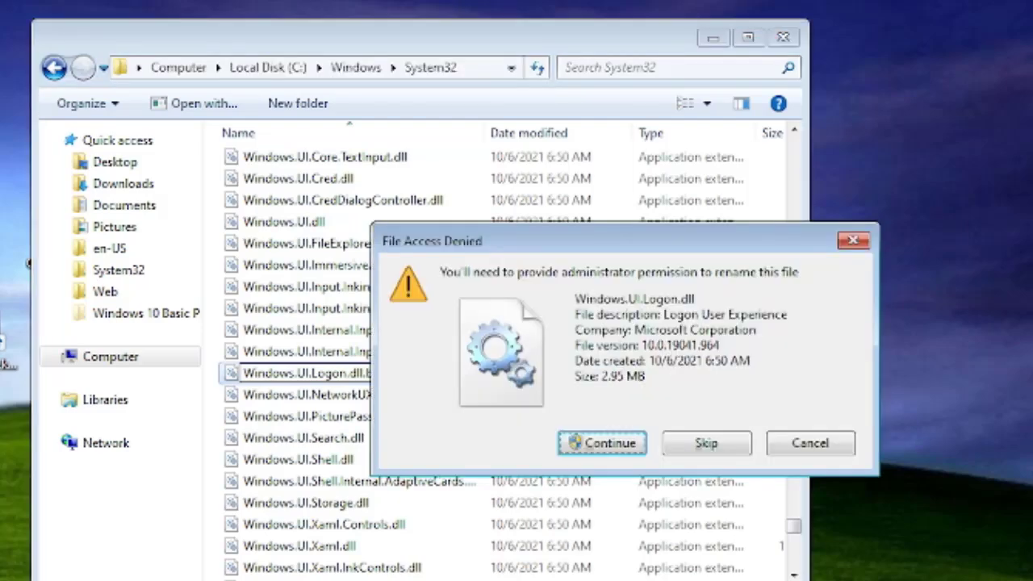
pyautogui.click(603, 443)
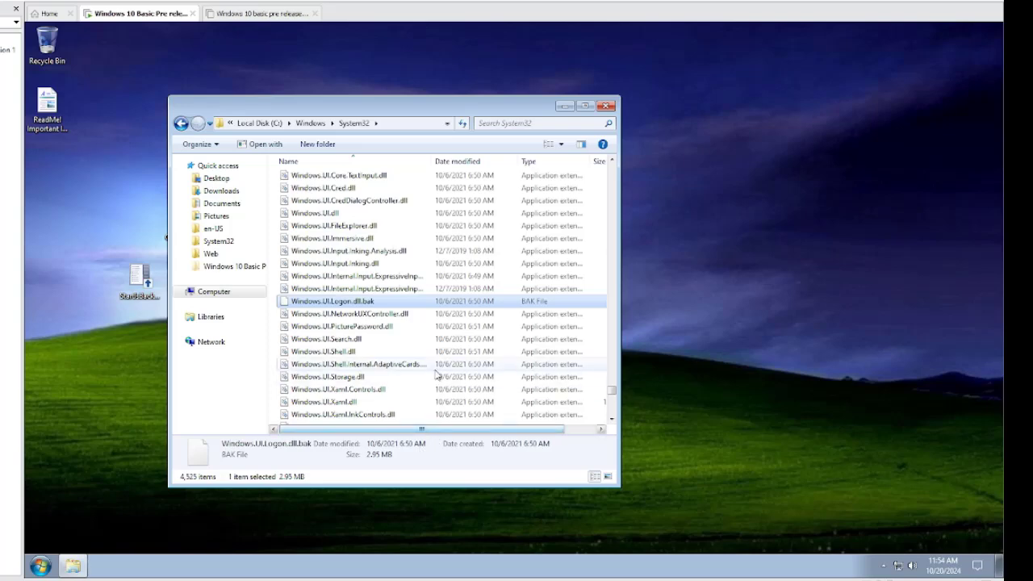
pyautogui.click(607, 110)
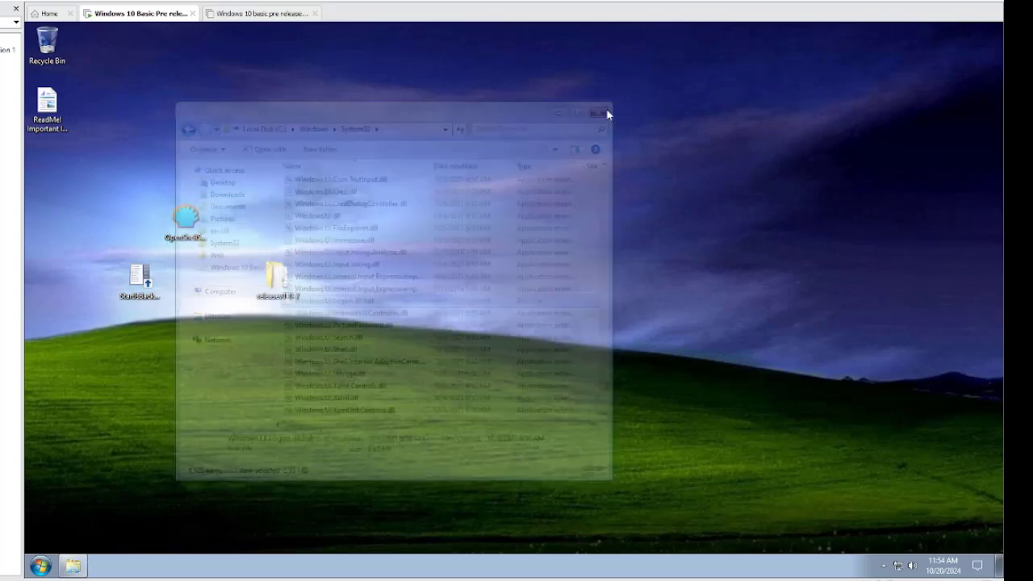
# - Restart Windows in the virtual machine
pyautogui.click(41, 566)
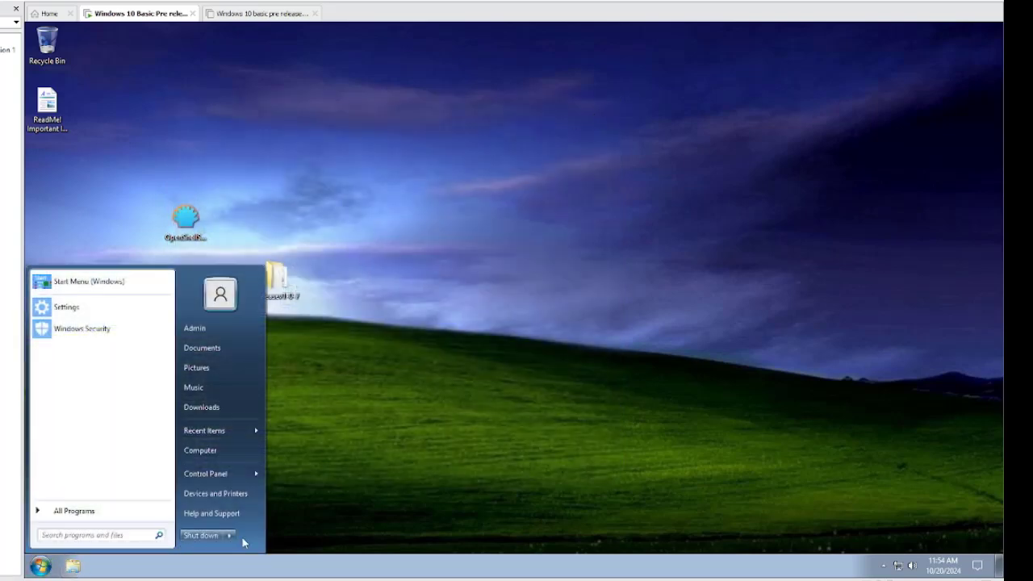
pyautogui.moveTo(236, 536)
pyautogui.click(252, 514)
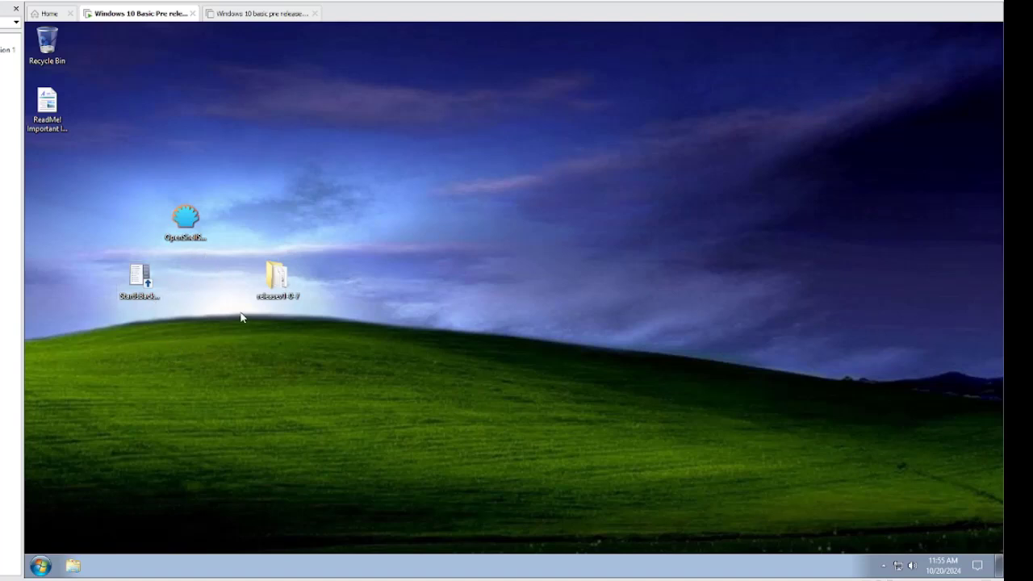
# - Log off the current Windows account to check the ConsoleLogon screen
pyautogui.click(41, 564)
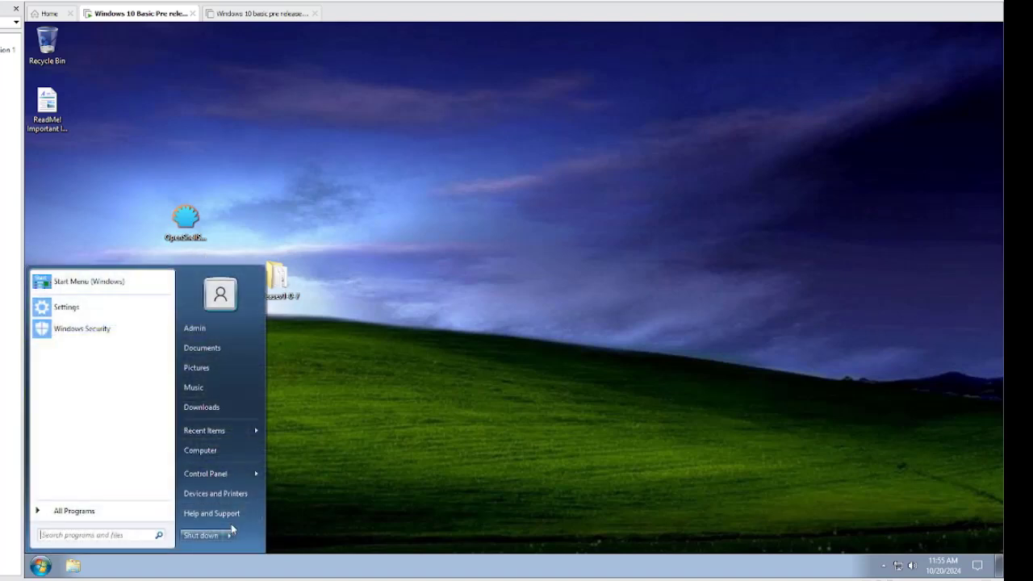
pyautogui.moveTo(233, 537)
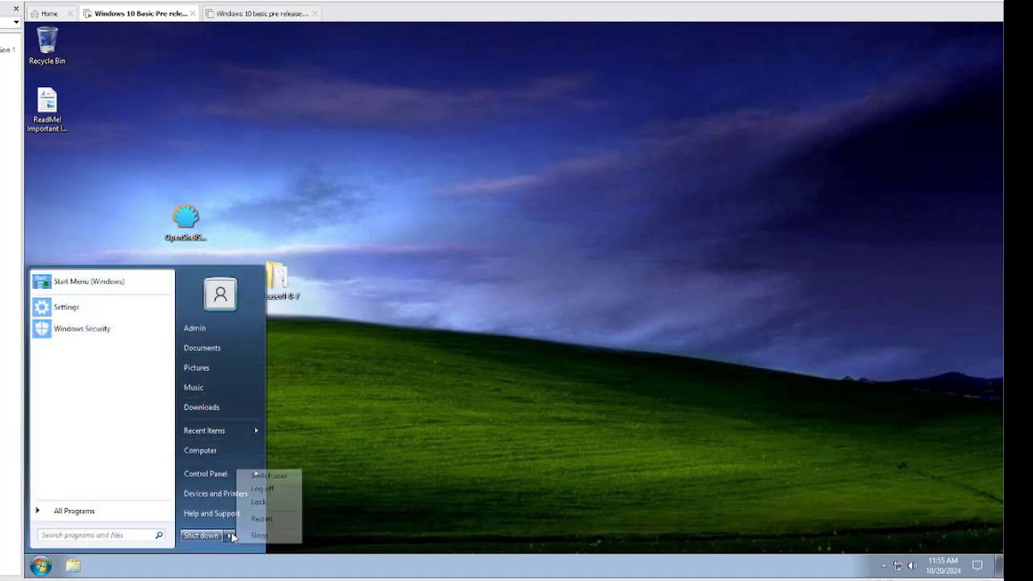
pyautogui.click(270, 489)
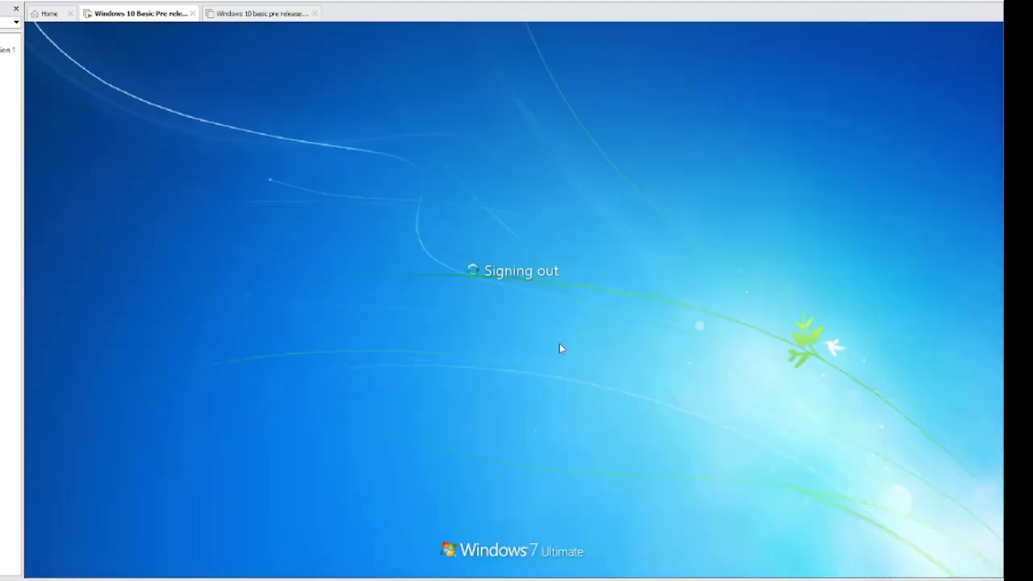